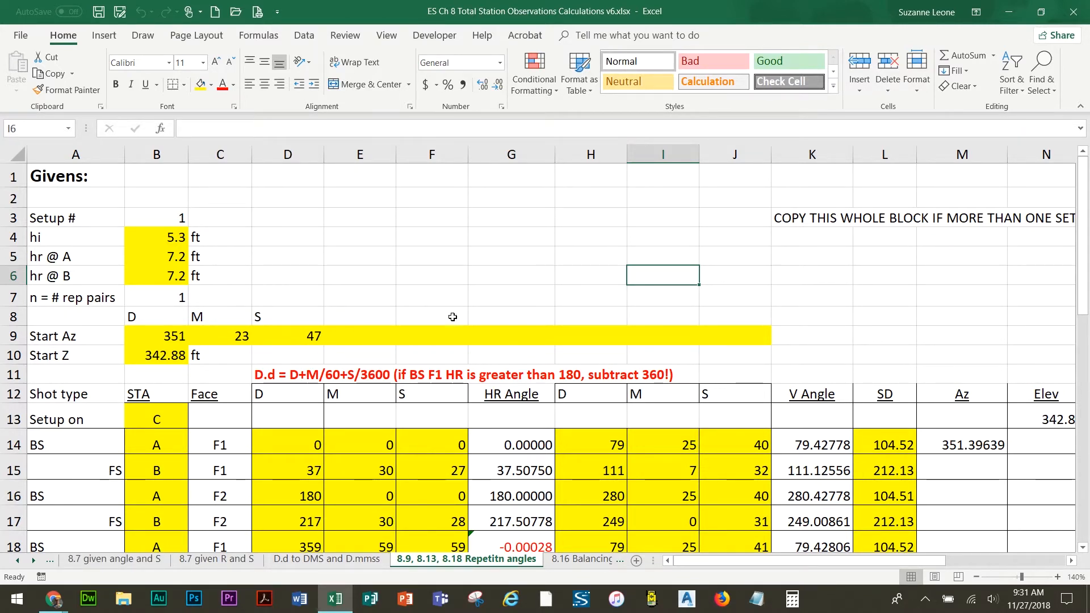
Browse the other worksheet tabs and return to the 8.9, 8.13, 8.18 Repetitn angles sheet
{"action": "left_click", "coordinate": [326, 561]}
{"action": "left_click", "coordinate": [216, 560]}
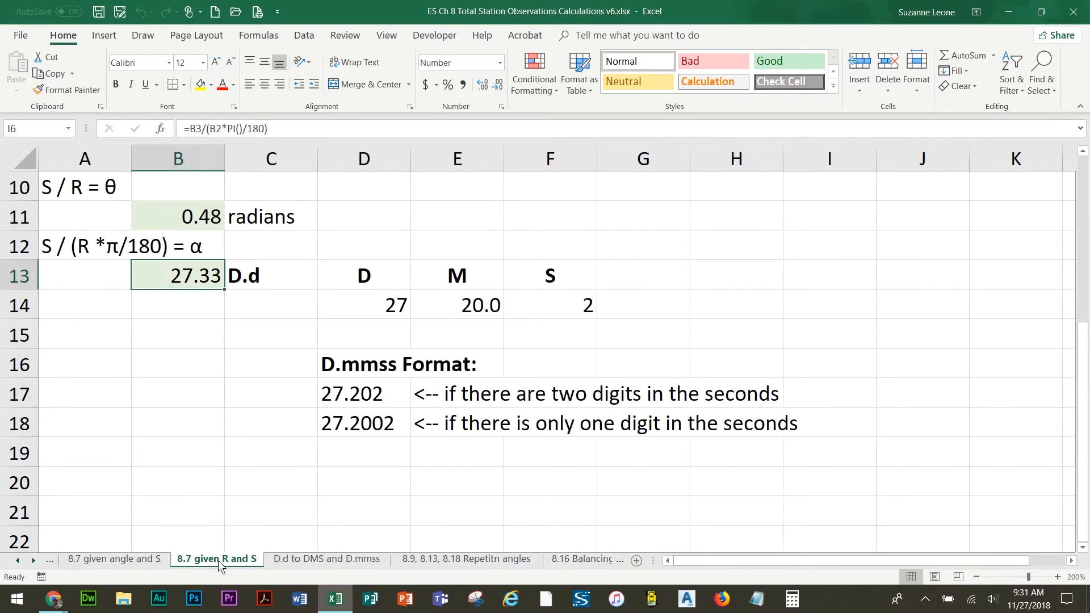
{"action": "left_click", "coordinate": [448, 558]}
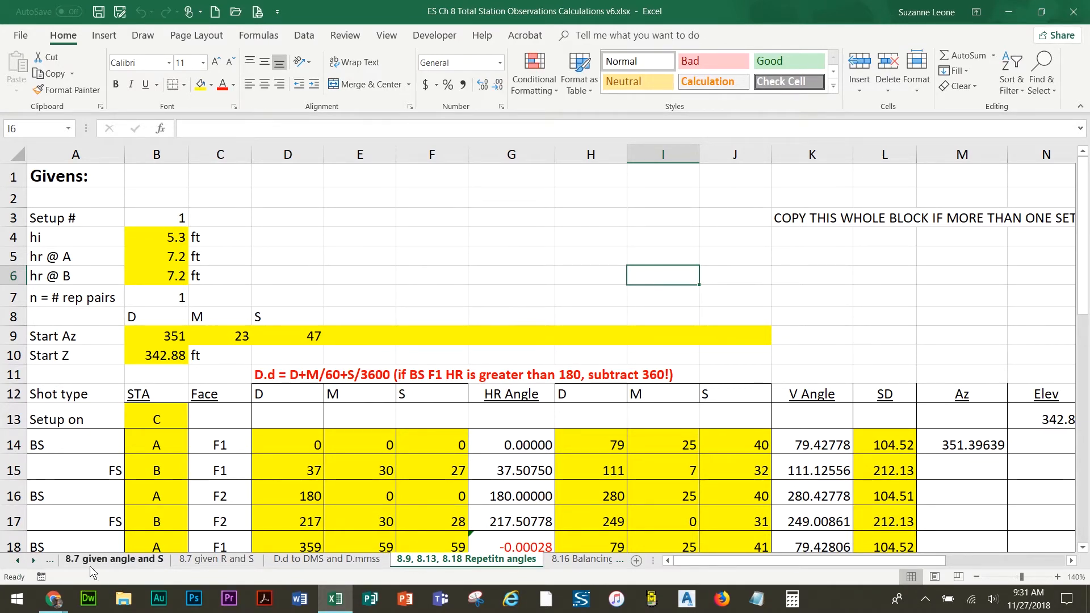
{"action": "left_click", "coordinate": [34, 561]}
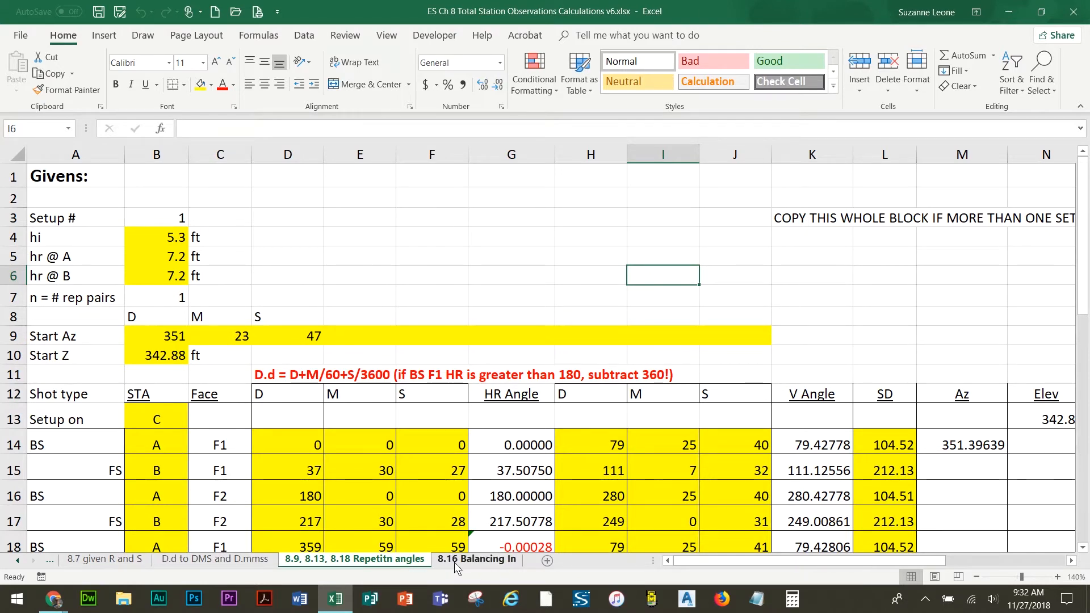
{"action": "left_click", "coordinate": [17, 560]}
{"action": "left_click", "coordinate": [17, 560]}
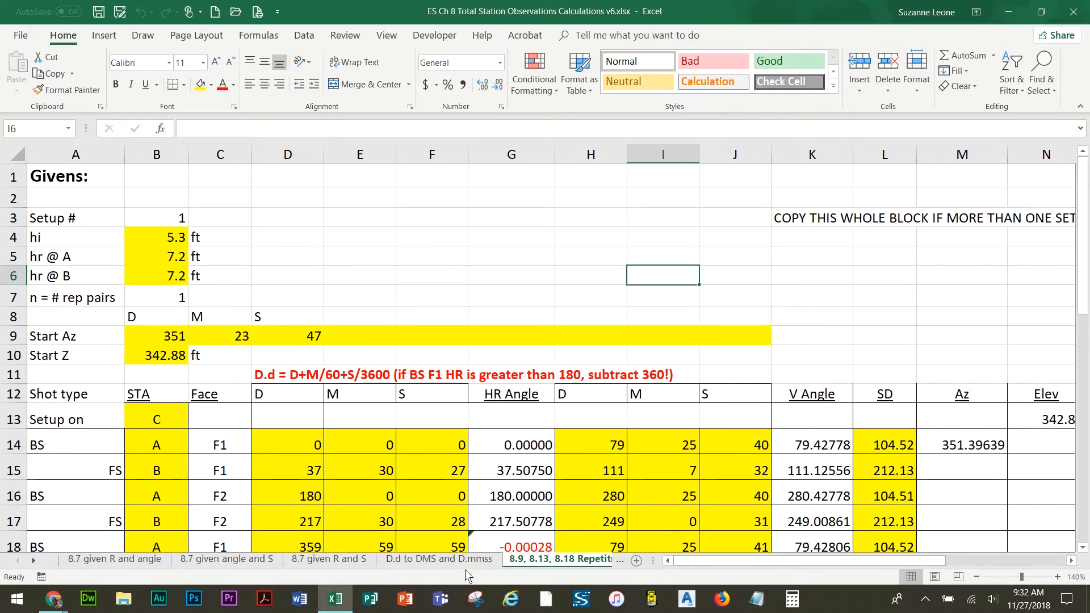
{"action": "left_click", "coordinate": [32, 561]}
{"action": "left_click", "coordinate": [32, 561]}
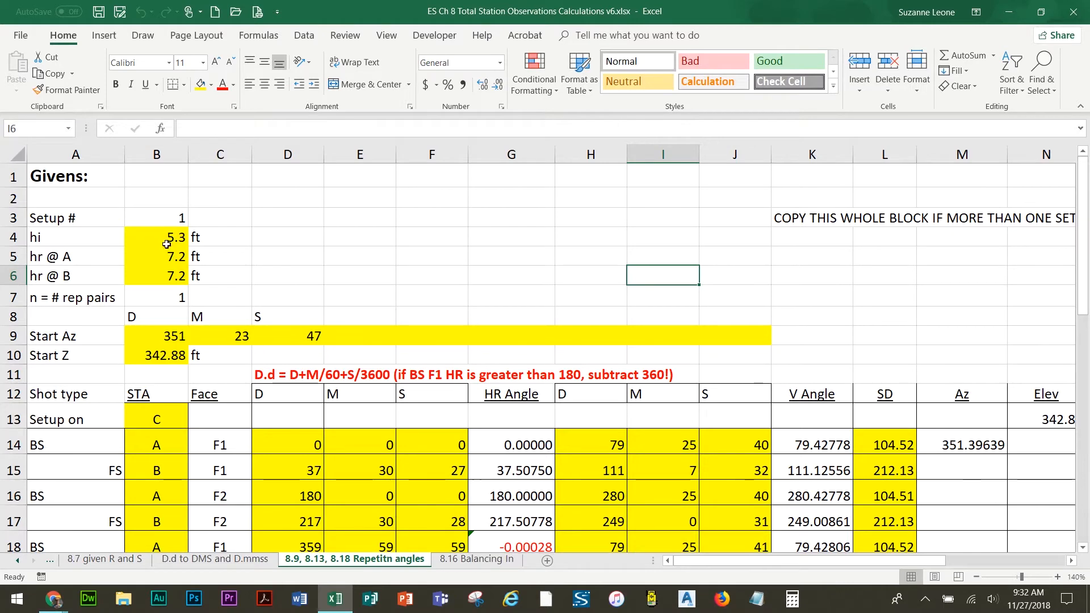
Examine the sheet and the given setup values hi, hr @ A, hr @ B and rep pairs in column B
{"action": "scroll", "coordinate": [319, 334], "scroll_direction": "down", "scroll_amount": 6}
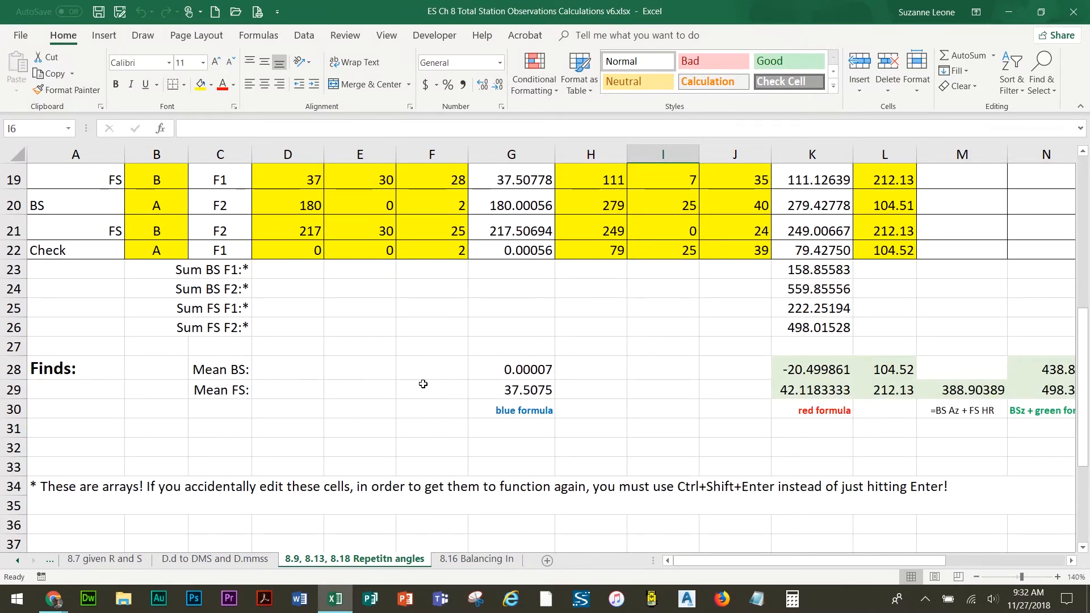
{"action": "scroll", "coordinate": [423, 384], "scroll_direction": "up", "scroll_amount": 6}
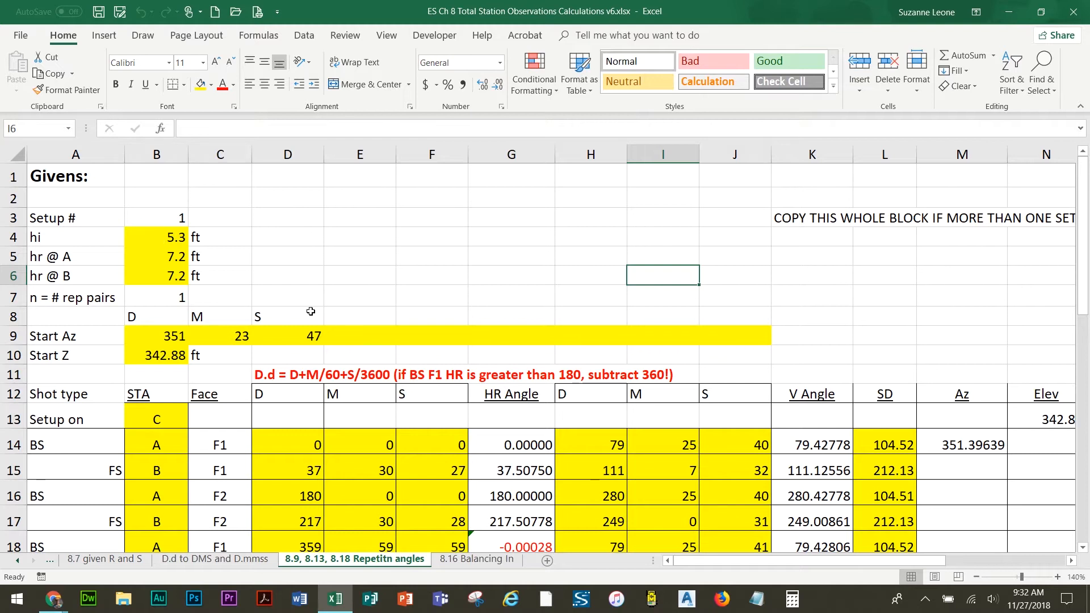
{"action": "left_click", "coordinate": [155, 239]}
{"action": "left_click", "coordinate": [161, 260]}
{"action": "left_click", "coordinate": [160, 279]}
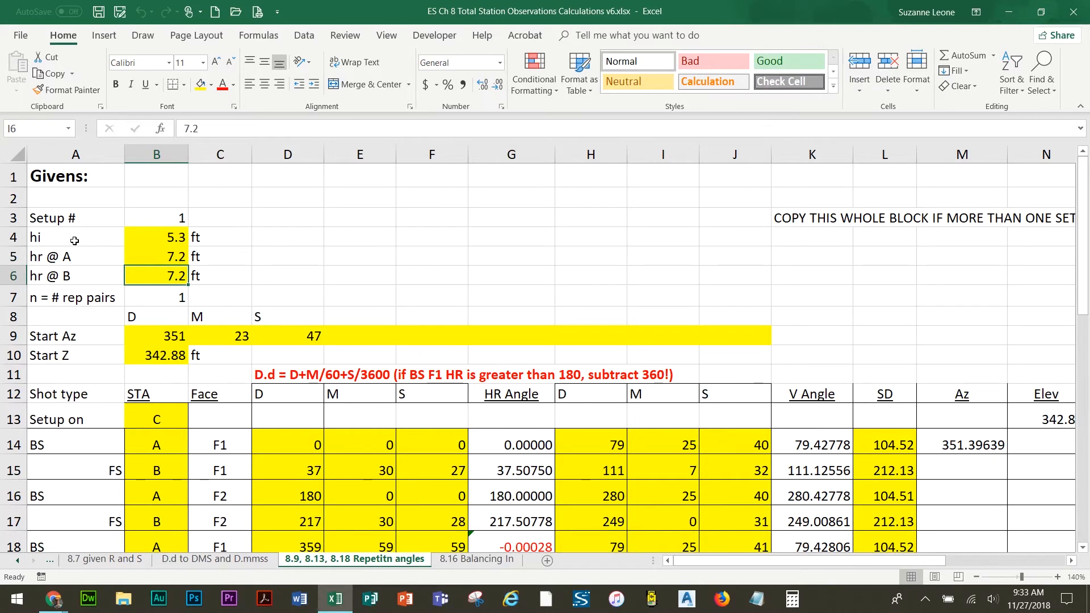
{"action": "left_click", "coordinate": [161, 242]}
{"action": "left_click", "coordinate": [167, 258]}
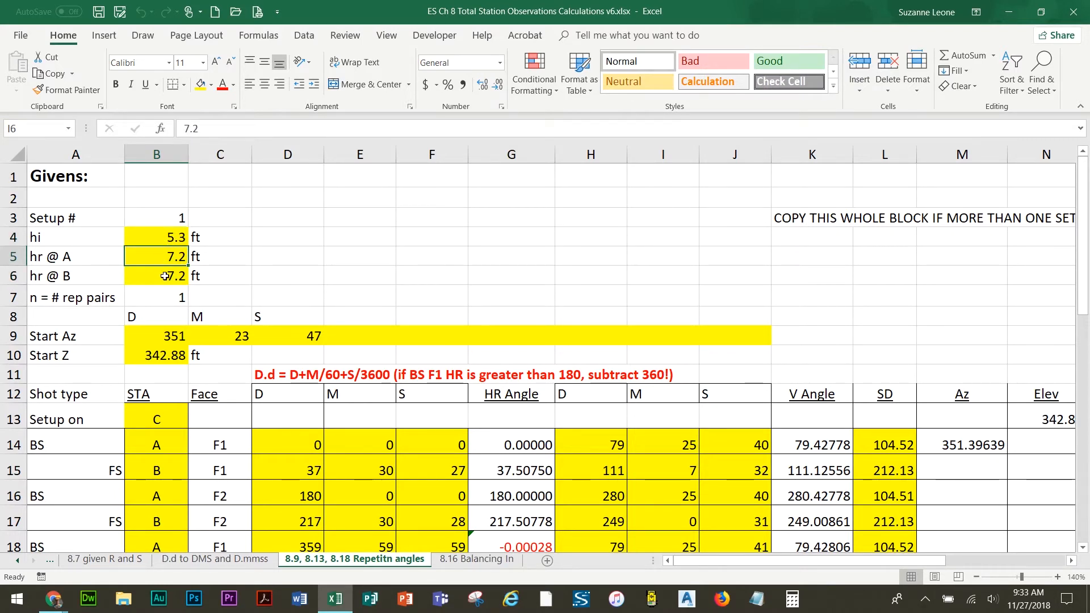
{"action": "left_click", "coordinate": [163, 280]}
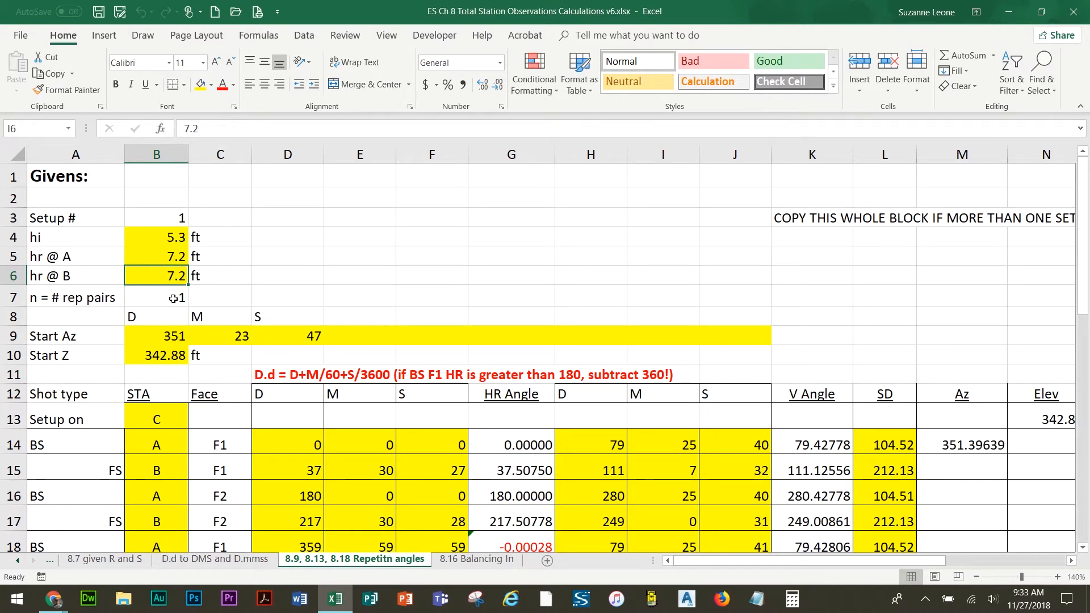
{"action": "left_click", "coordinate": [175, 297]}
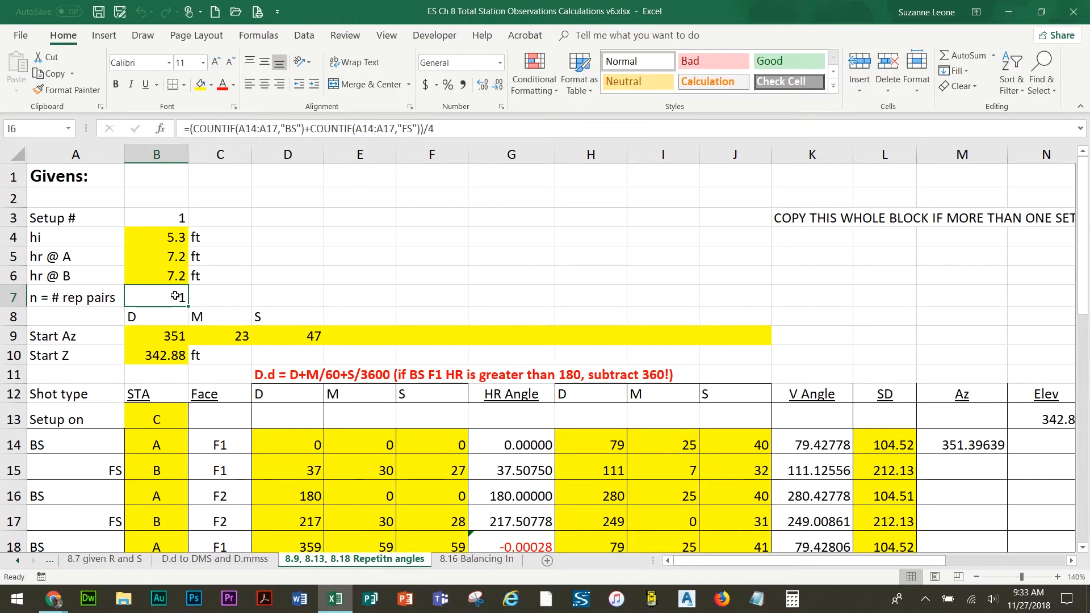
Remove the yellow fill from cells E9 through J9 beside the start azimuth
{"action": "left_click_drag", "start_coordinate": [361, 337], "coordinate": [769, 336]}
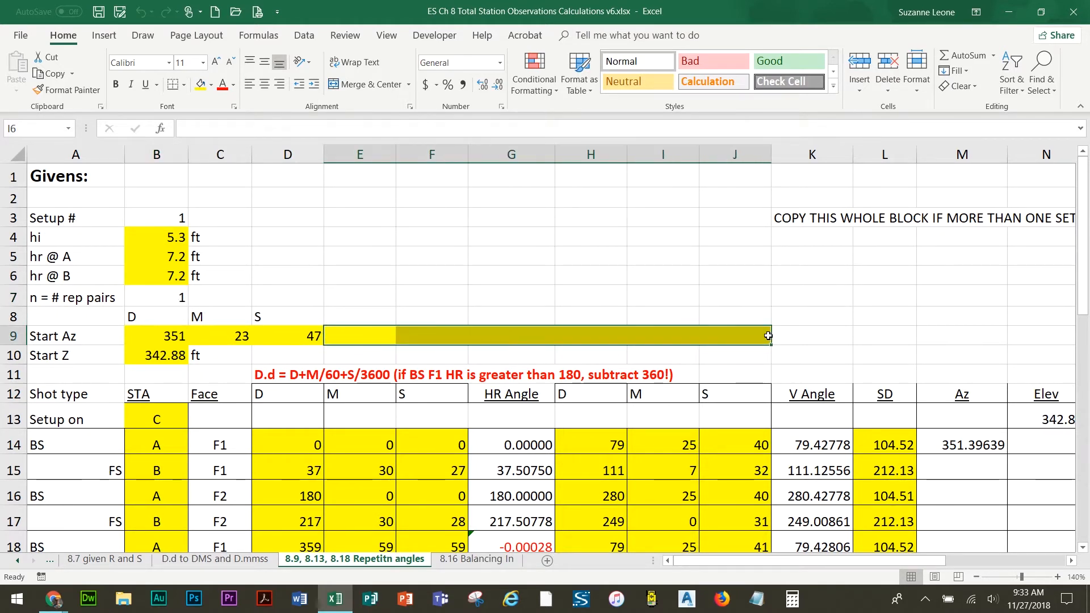
{"action": "left_click", "coordinate": [210, 88]}
{"action": "left_click", "coordinate": [237, 207]}
{"action": "left_click", "coordinate": [380, 284]}
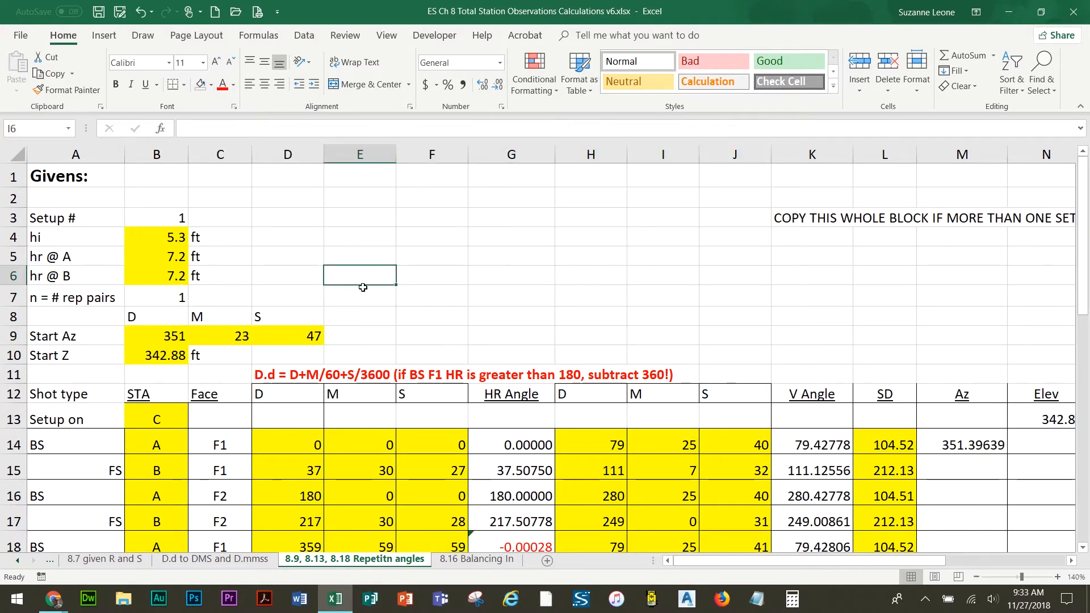
Inspect the start azimuth and start Z values and the D.d conversion note above the table
{"action": "left_click", "coordinate": [158, 356]}
{"action": "left_click", "coordinate": [164, 336]}
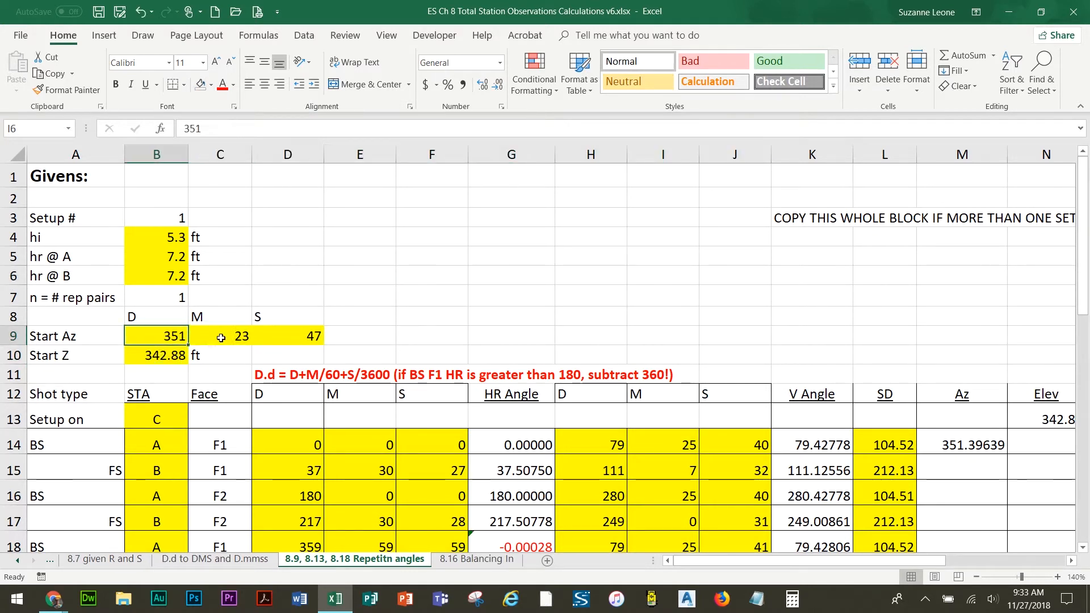
{"action": "left_click", "coordinate": [232, 339]}
{"action": "left_click", "coordinate": [295, 334]}
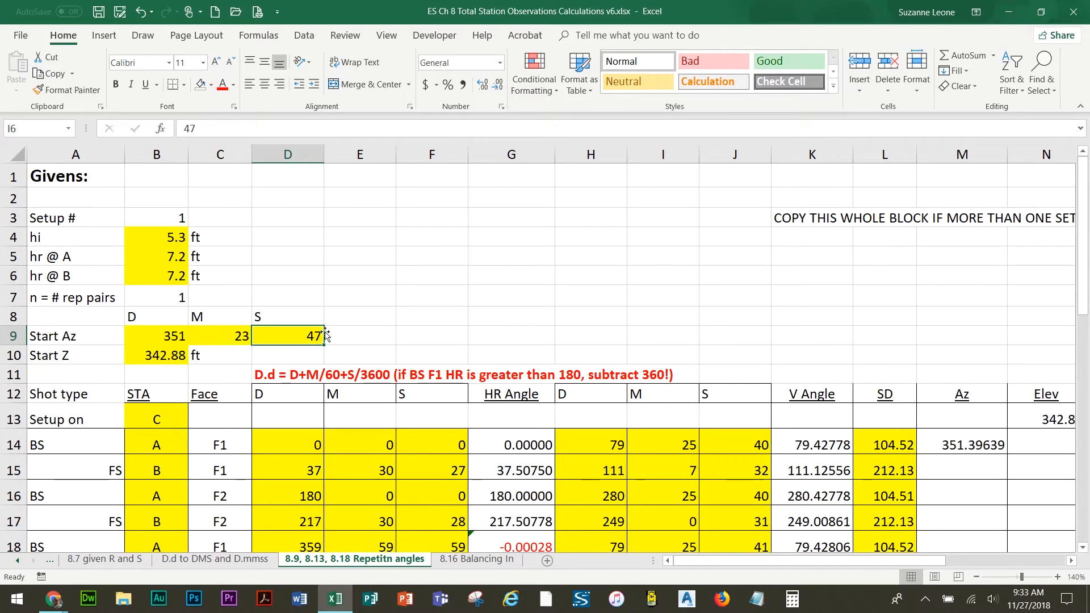
{"action": "scroll", "coordinate": [420, 301], "scroll_direction": "down", "scroll_amount": 2}
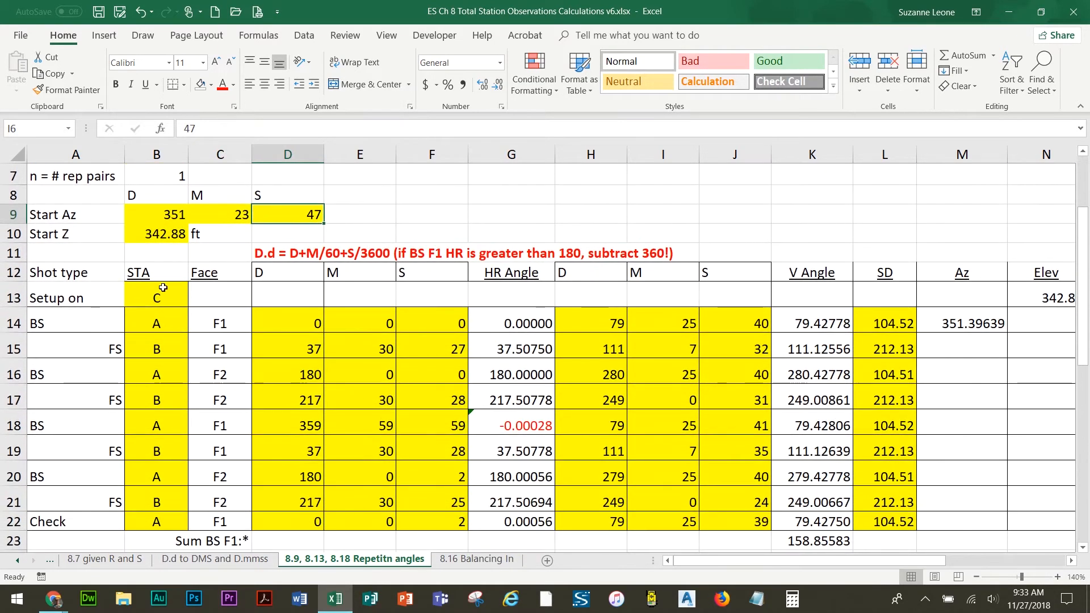
{"action": "left_click", "coordinate": [289, 254]}
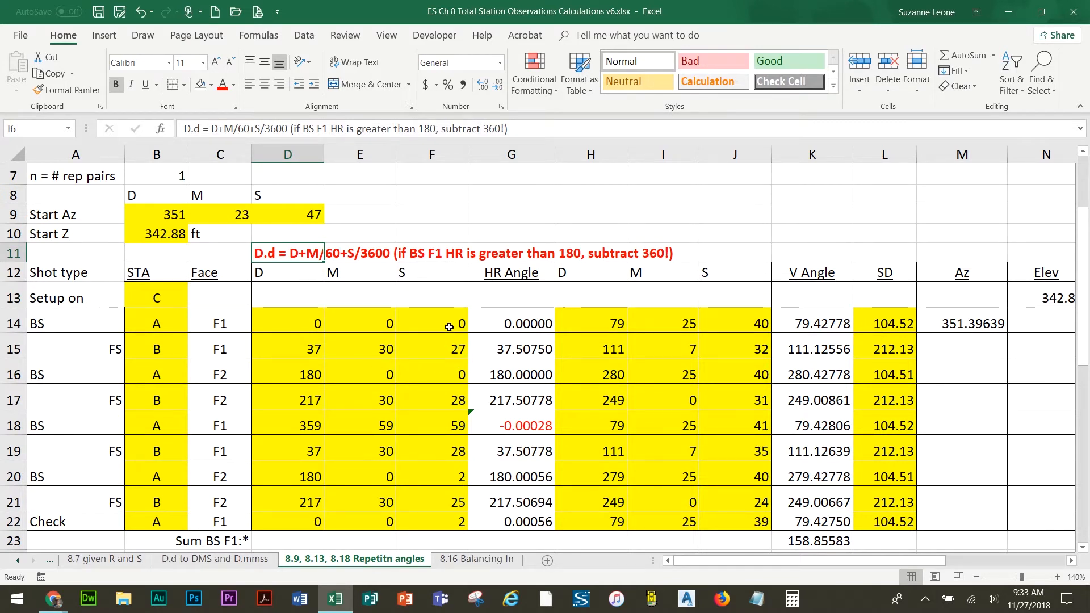
Inspect the degree, minute and second readings of the first shots and the HR angle cell G14
{"action": "left_click", "coordinate": [302, 323]}
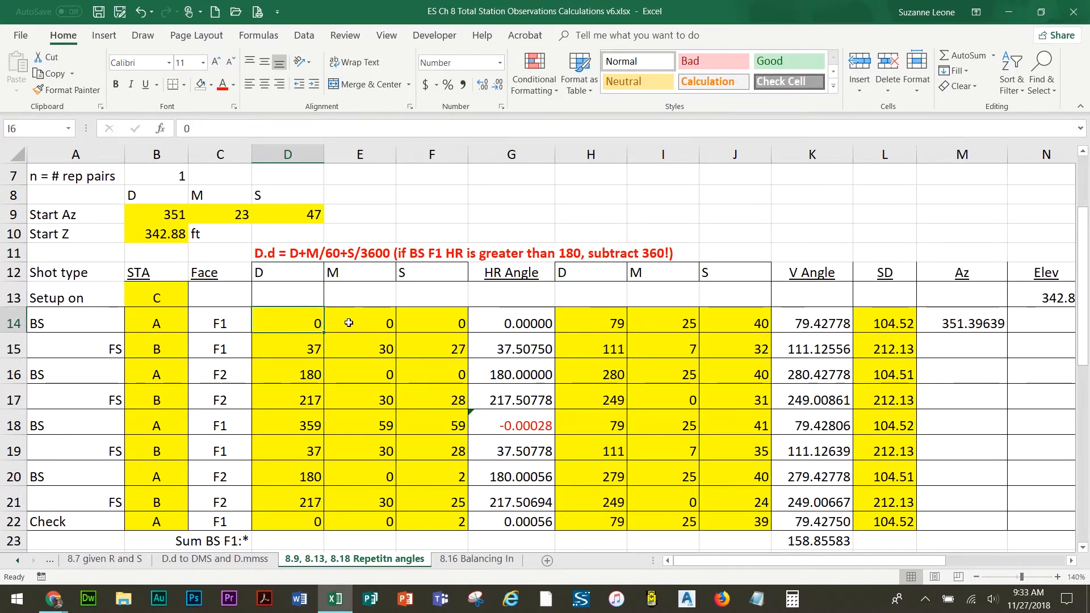
{"action": "left_click", "coordinate": [349, 323]}
{"action": "left_click", "coordinate": [432, 323]}
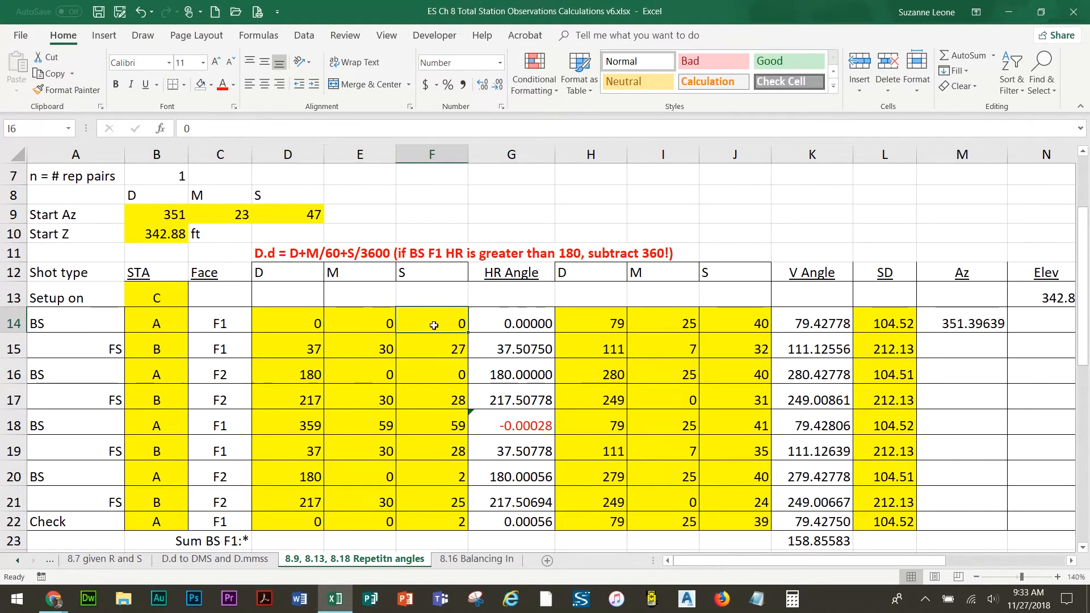
{"action": "left_click", "coordinate": [301, 349]}
{"action": "left_click", "coordinate": [378, 350]}
{"action": "left_click", "coordinate": [422, 347]}
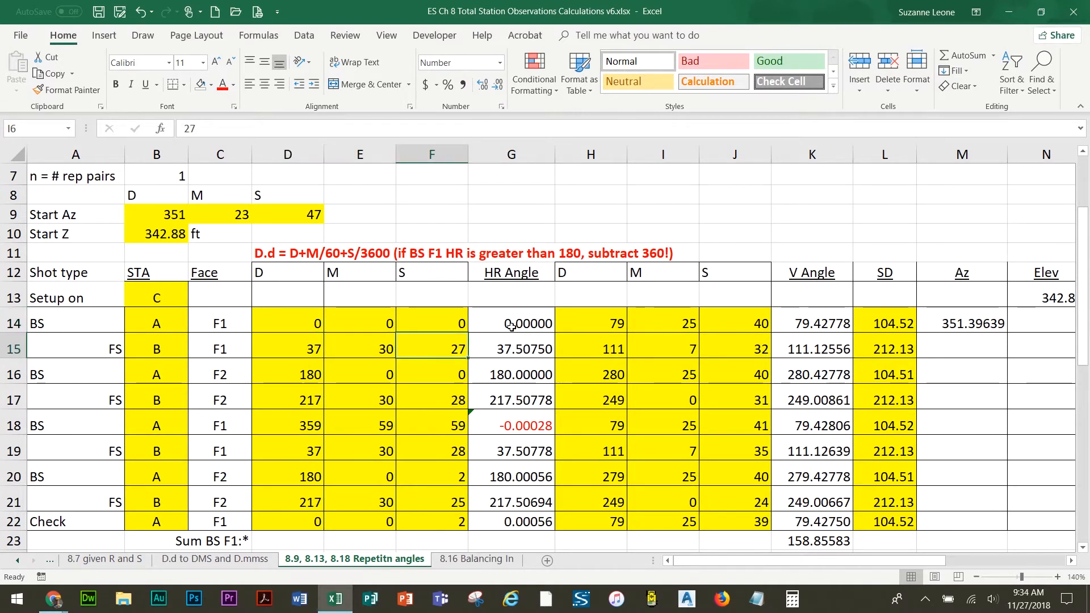
{"action": "left_click", "coordinate": [512, 325]}
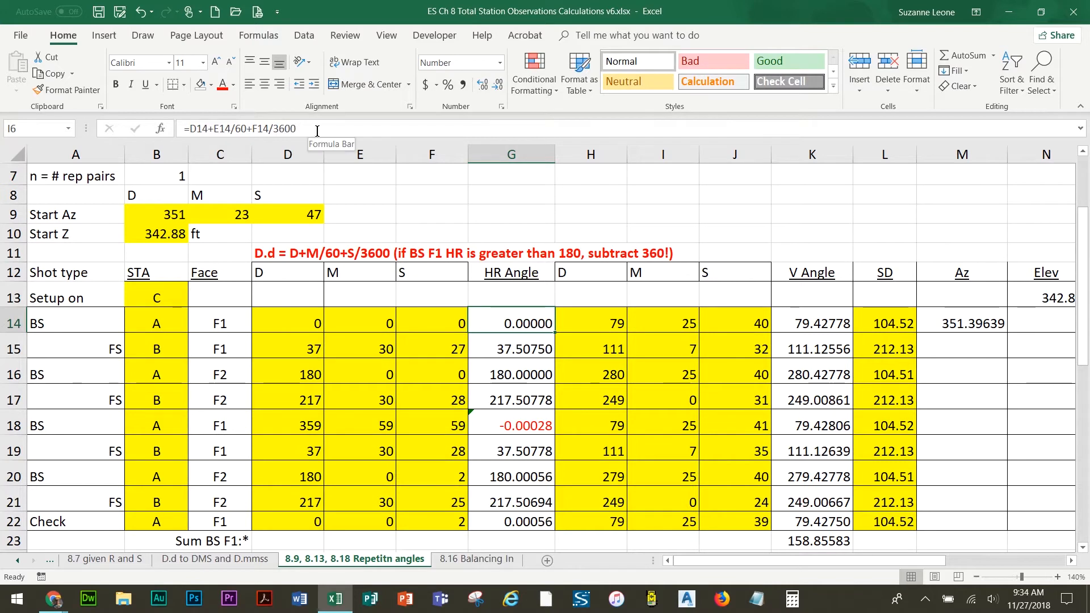
Compare the D.d note with the HR angle formula in G14, opening it for editing and cancelling
{"action": "left_click", "coordinate": [292, 254]}
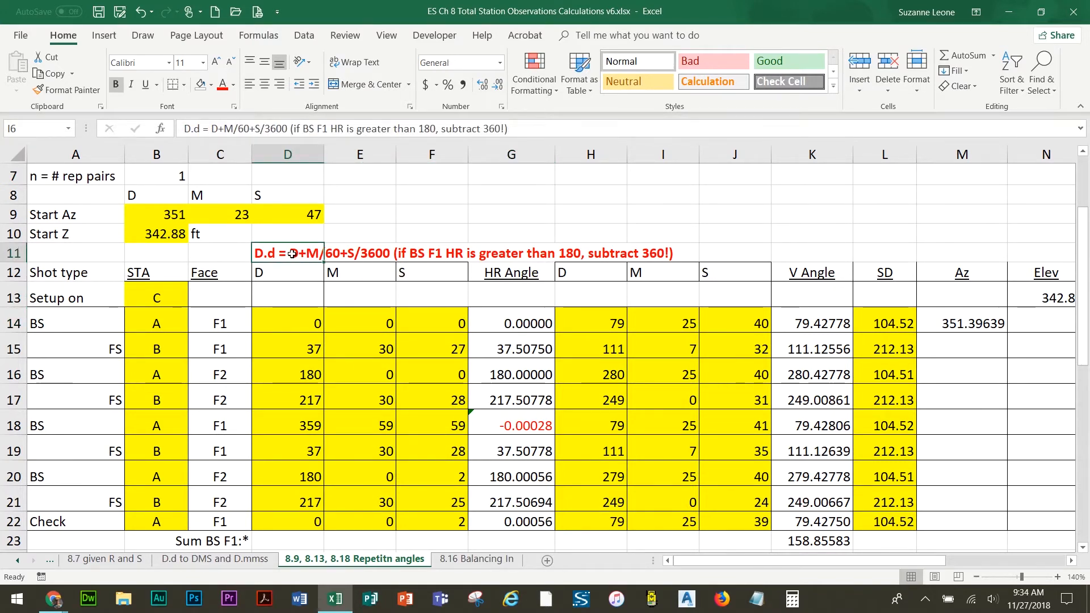
{"action": "left_click", "coordinate": [529, 322]}
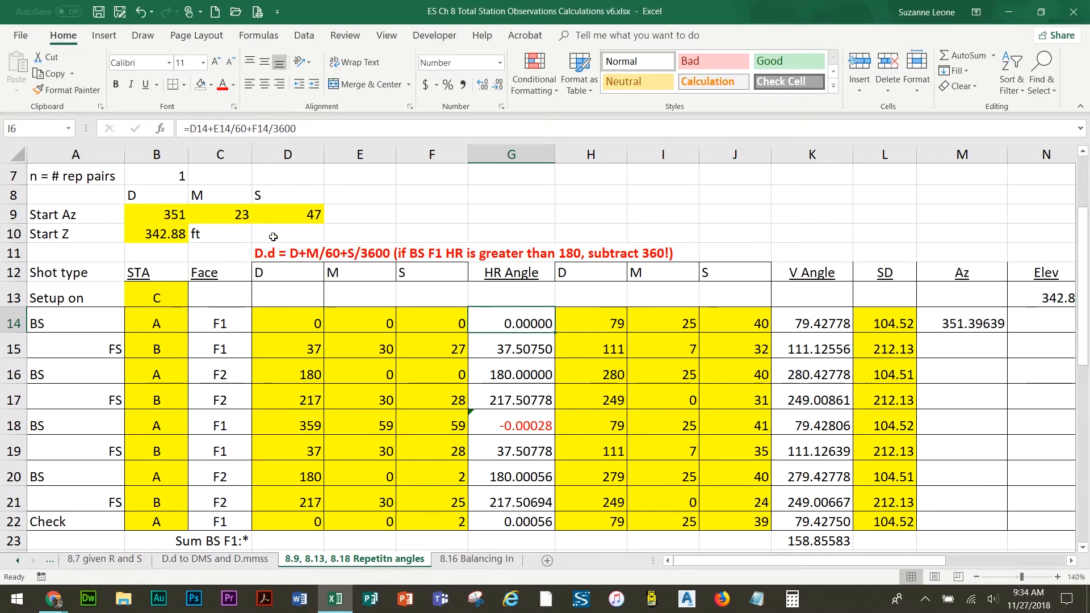
{"action": "left_click", "coordinate": [291, 322]}
{"action": "left_click", "coordinate": [511, 335]}
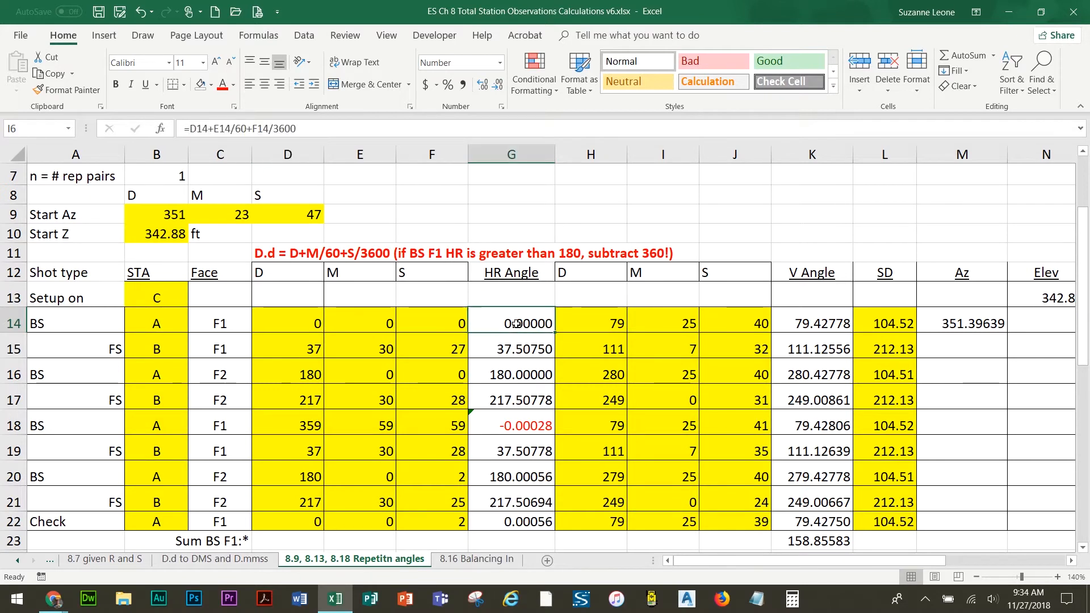
{"action": "left_click", "coordinate": [278, 129]}
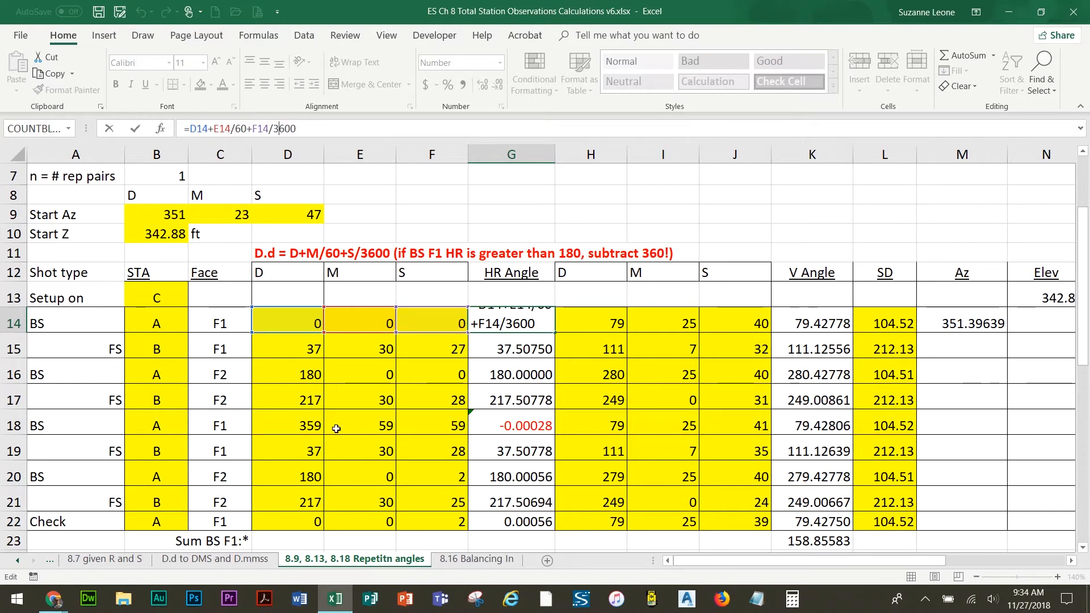
{"action": "left_click", "coordinate": [136, 130]}
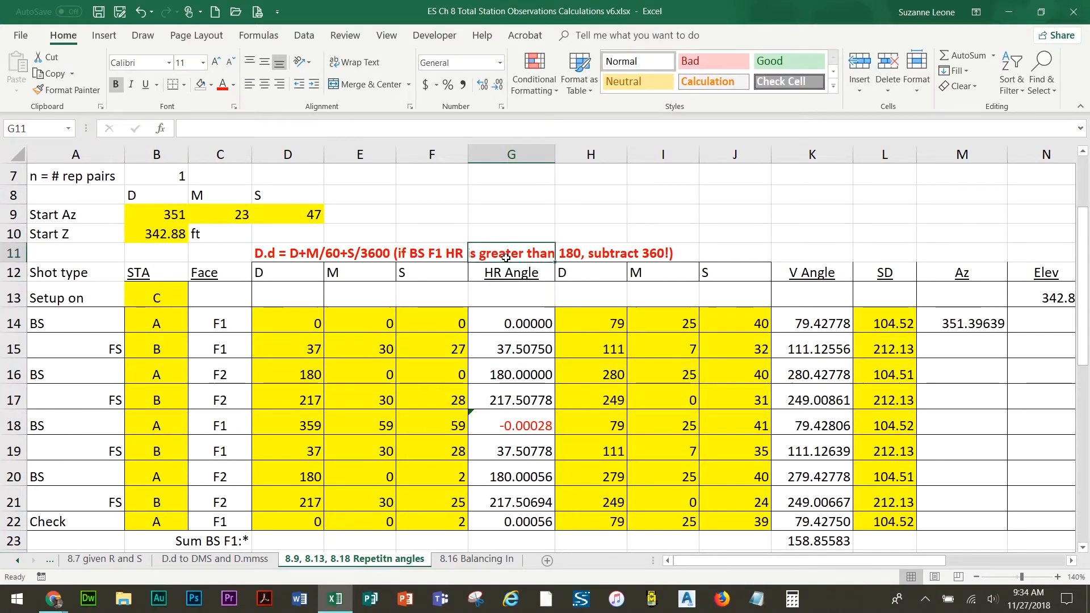
{"action": "left_click", "coordinate": [288, 256]}
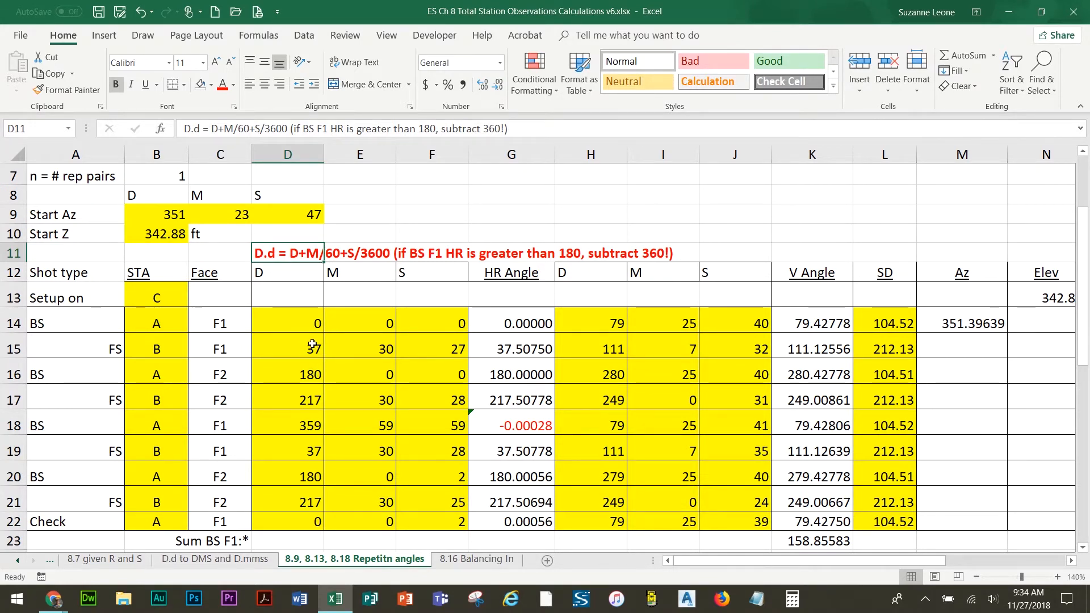
Review the sums and means below the observation table, including the array formula in K23
{"action": "scroll", "coordinate": [317, 341], "scroll_direction": "down", "scroll_amount": 2}
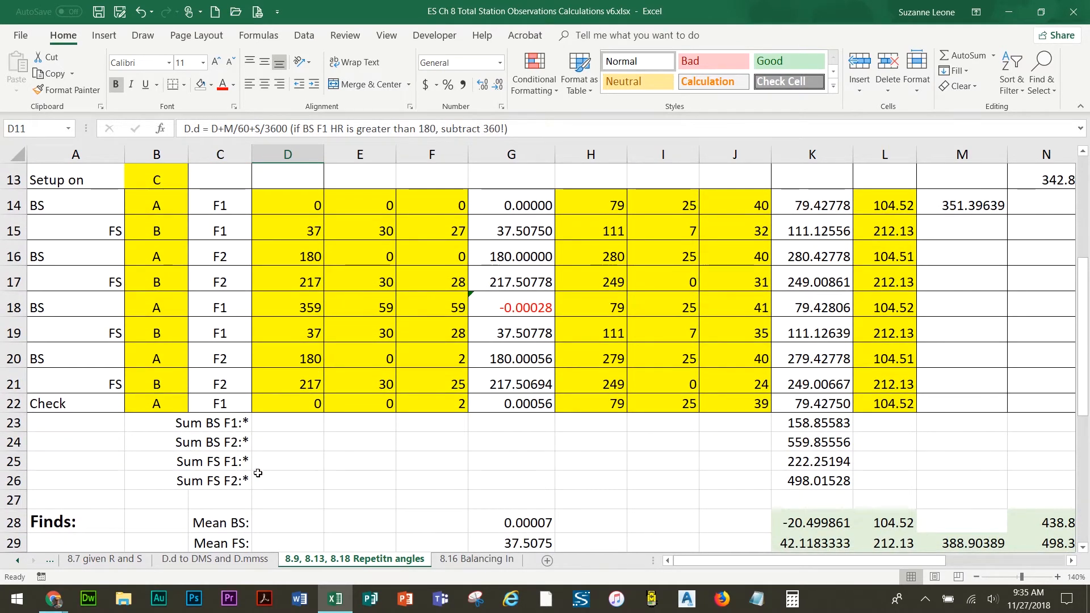
{"action": "scroll", "coordinate": [333, 452], "scroll_direction": "down", "scroll_amount": 3}
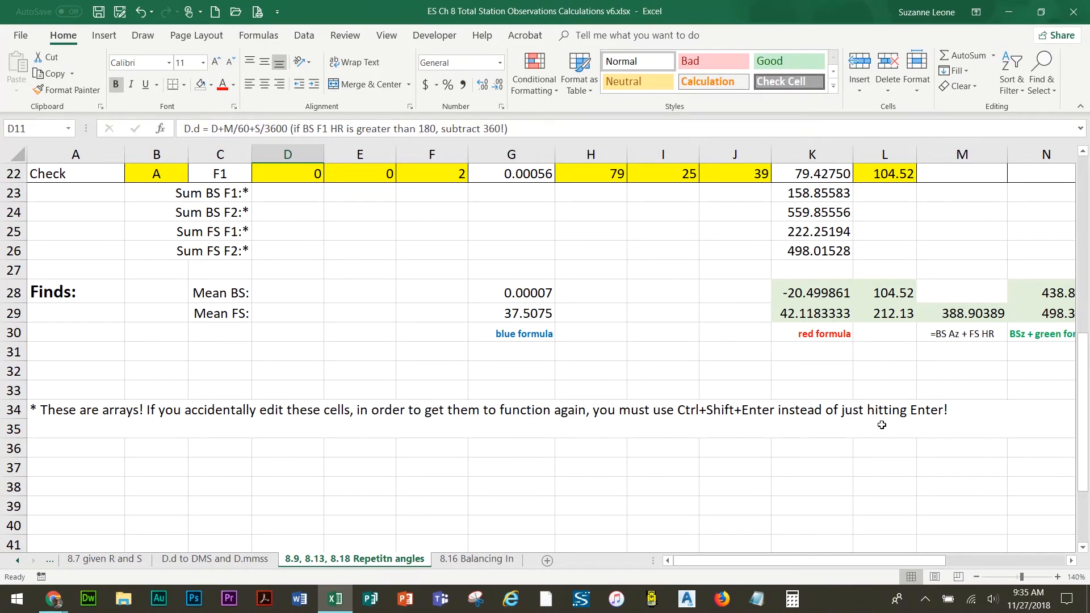
{"action": "scroll", "coordinate": [700, 324], "scroll_direction": "up", "scroll_amount": 5}
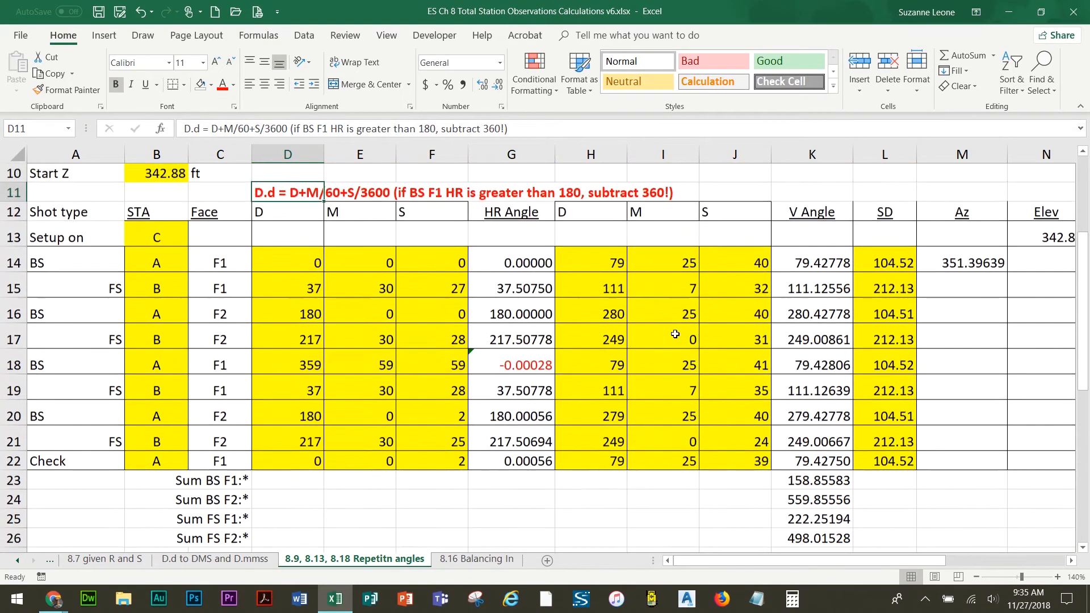
{"action": "scroll", "coordinate": [666, 334], "scroll_direction": "down", "scroll_amount": 1}
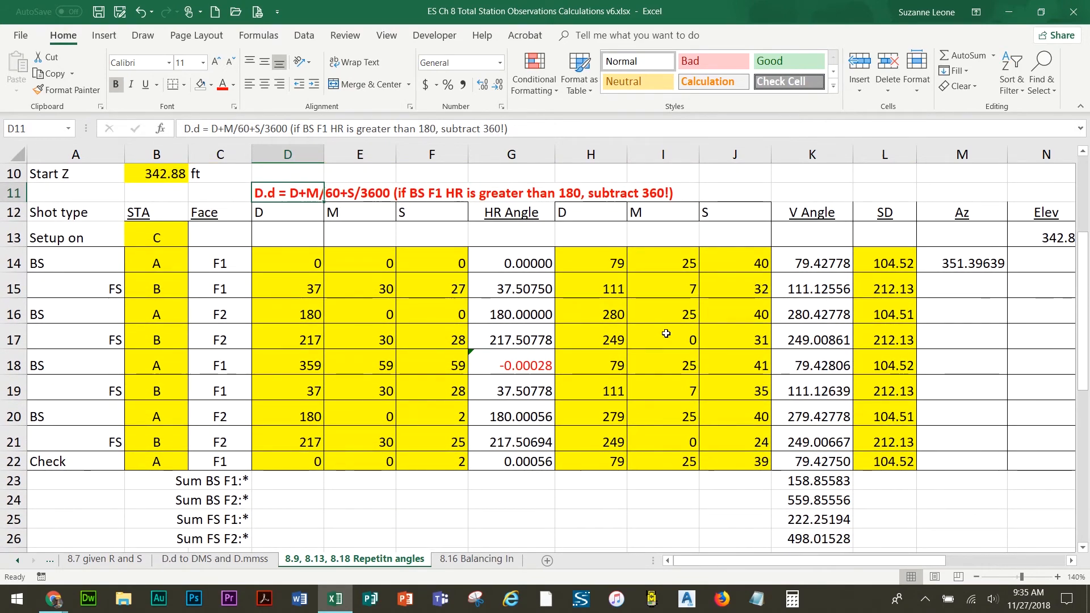
{"action": "scroll", "coordinate": [666, 333], "scroll_direction": "down", "scroll_amount": 2}
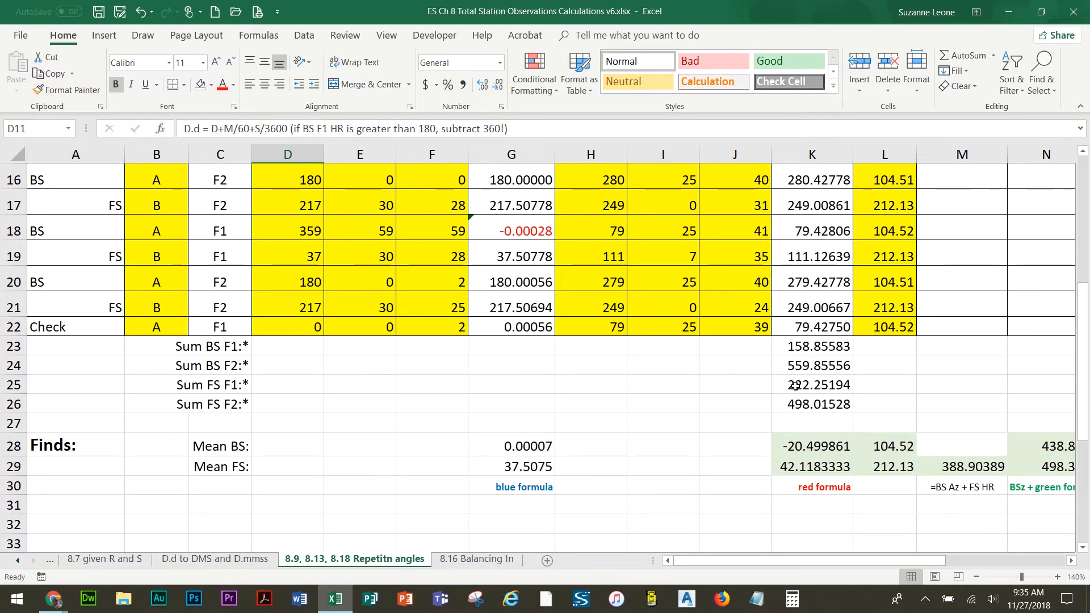
{"action": "left_click_drag", "start_coordinate": [222, 346], "coordinate": [221, 400]}
{"action": "left_click_drag", "start_coordinate": [360, 365], "coordinate": [453, 370]}
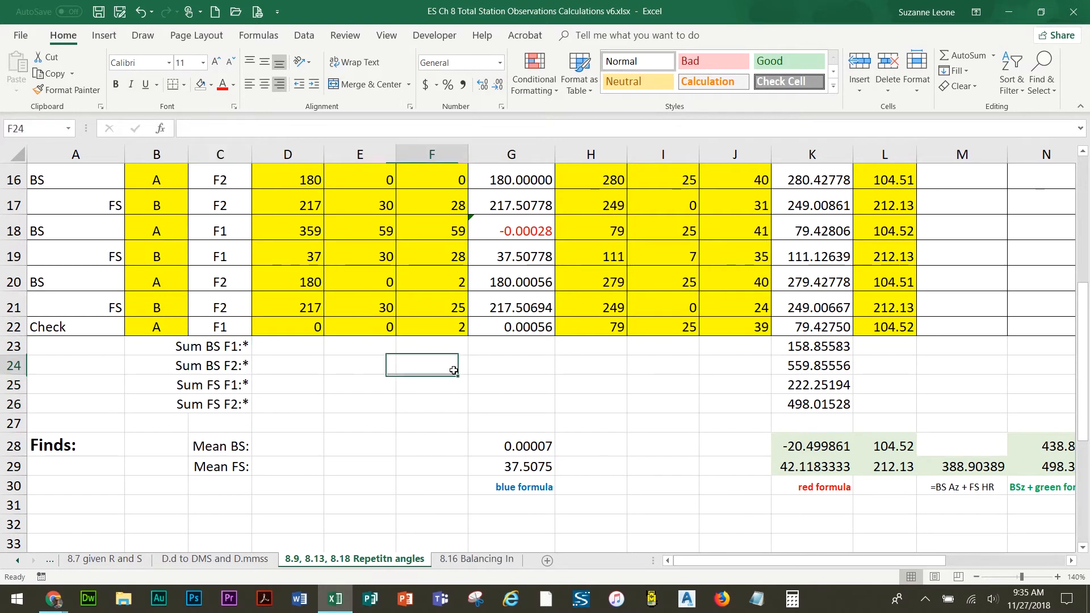
{"action": "left_click", "coordinate": [802, 346]}
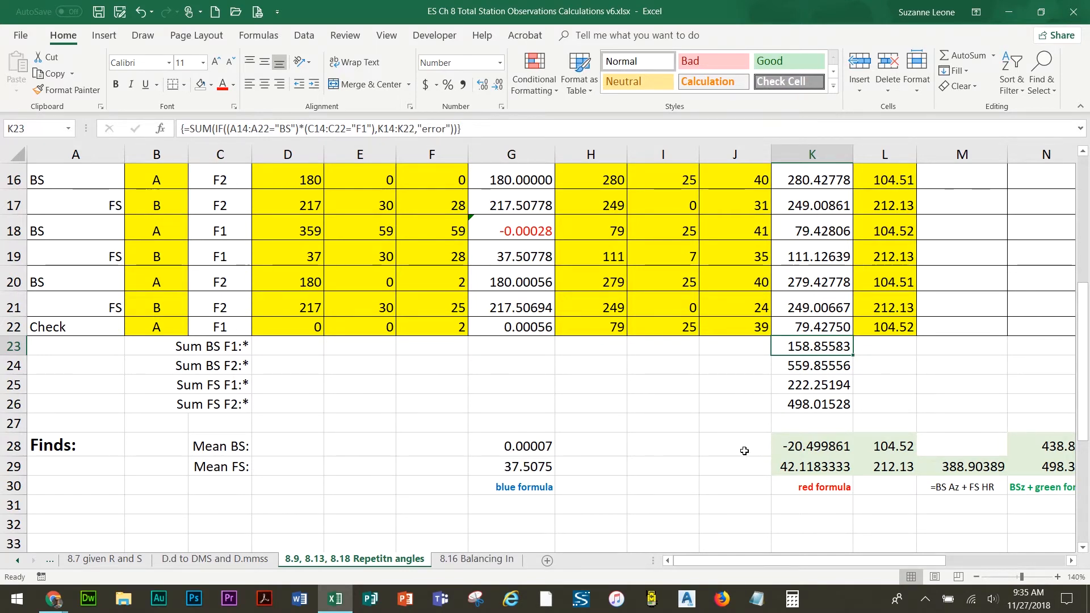
{"action": "left_click", "coordinate": [603, 443]}
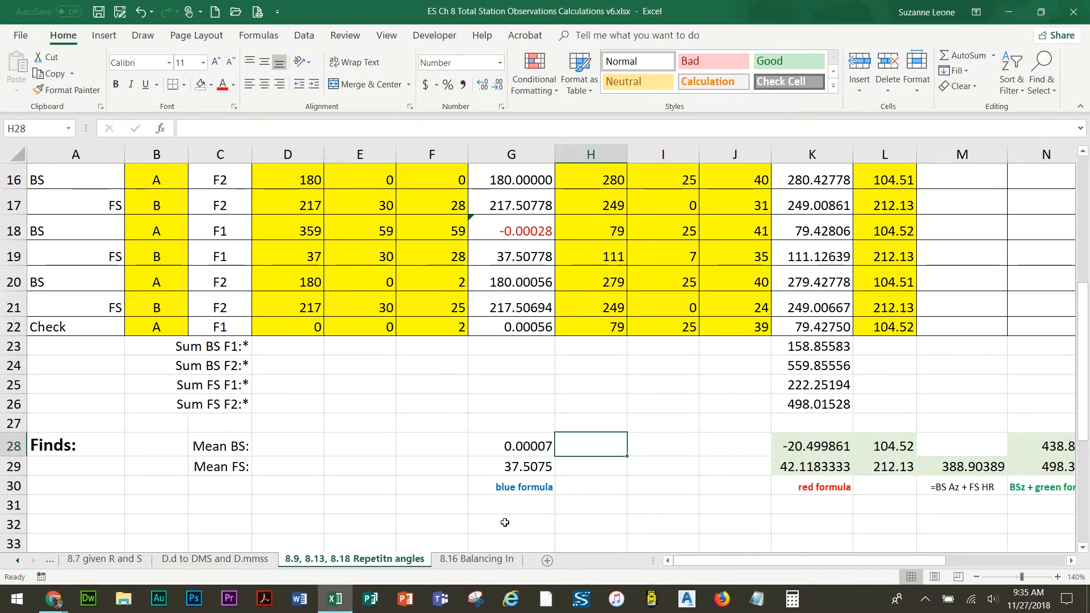
Review the colour-coded formula labels in row 30 and the C&R correction note in Q7
{"action": "left_click", "coordinate": [524, 485]}
{"action": "left_click", "coordinate": [835, 487]}
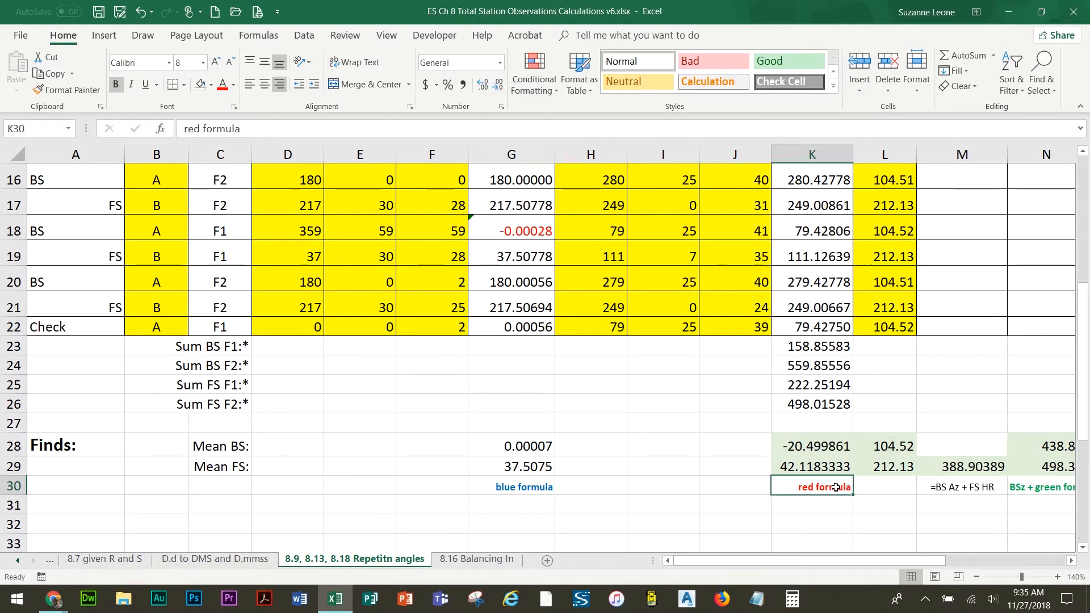
{"action": "left_click", "coordinate": [1038, 487]}
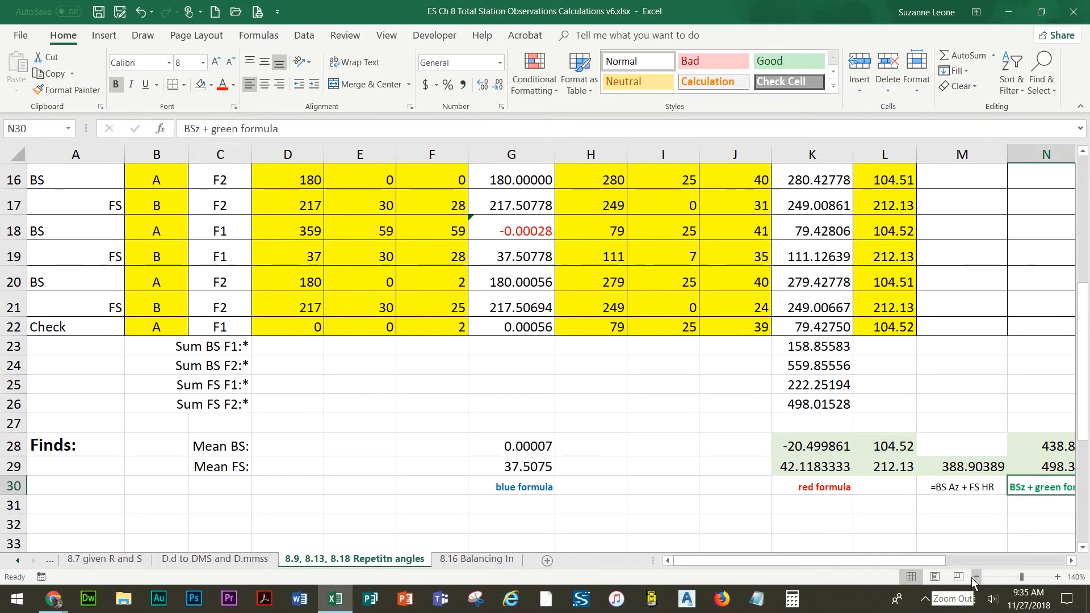
{"action": "left_click_drag", "start_coordinate": [897, 561], "coordinate": [1007, 564]}
{"action": "left_click_drag", "start_coordinate": [1086, 414], "coordinate": [1087, 249]}
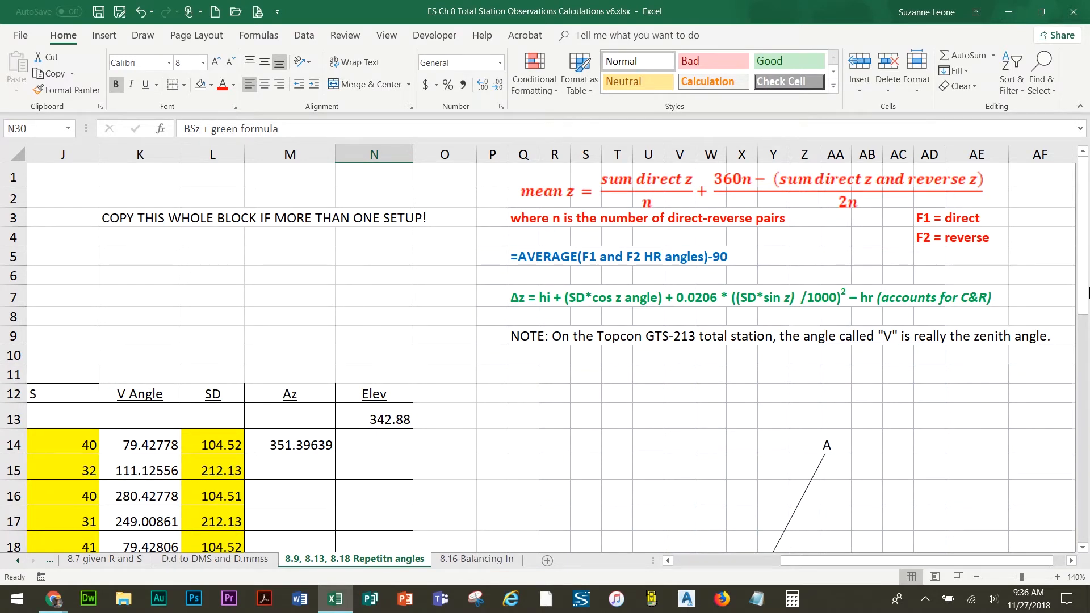
{"action": "left_click", "coordinate": [509, 297]}
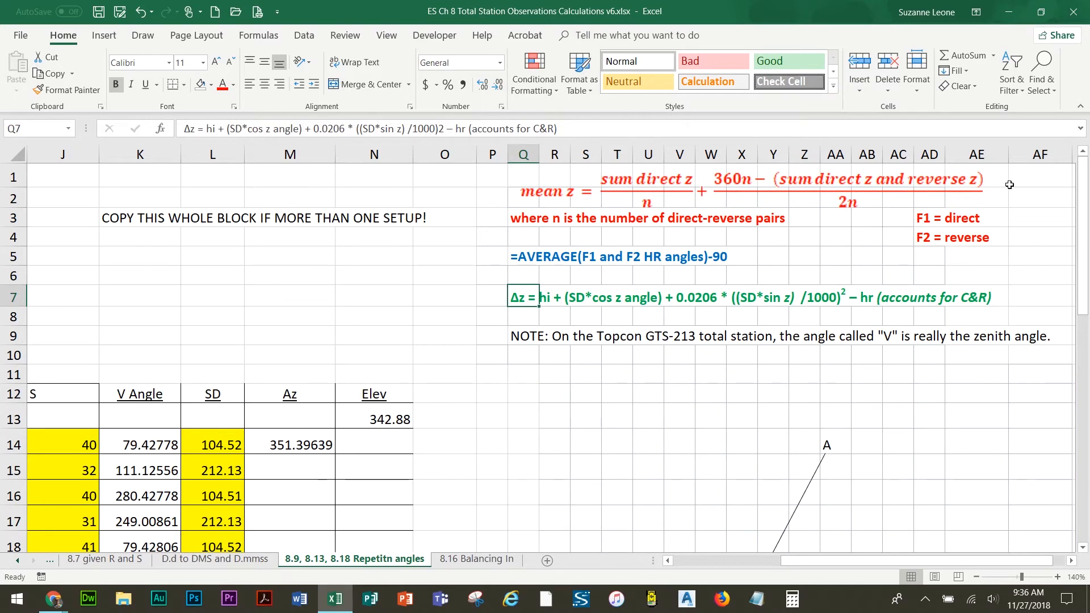
{"action": "left_click_drag", "start_coordinate": [1084, 184], "coordinate": [1083, 353]}
Inspect the formulas behind the mean cells N28, K28 and M29, opening M29's formula for editing and confirming it unchanged
{"action": "left_click", "coordinate": [354, 362]}
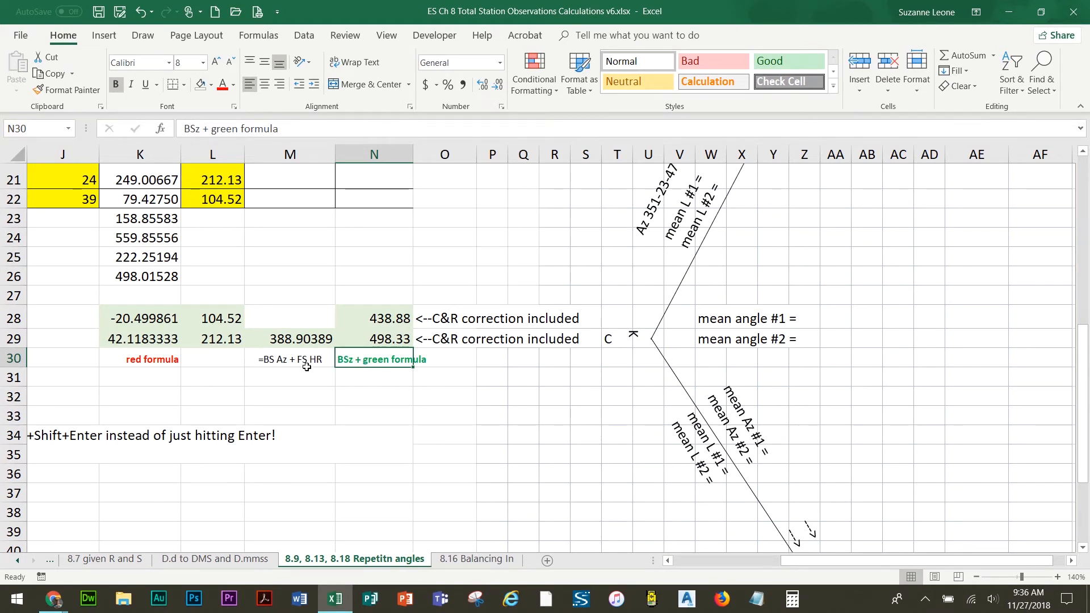
{"action": "left_click", "coordinate": [381, 339]}
{"action": "left_click", "coordinate": [381, 318]}
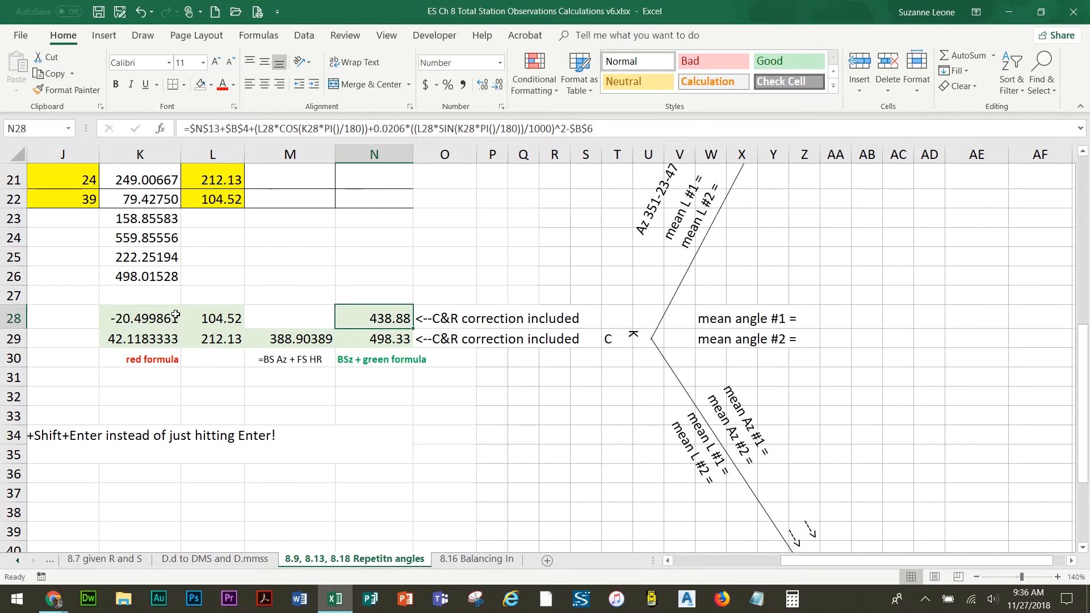
{"action": "left_click", "coordinate": [137, 321]}
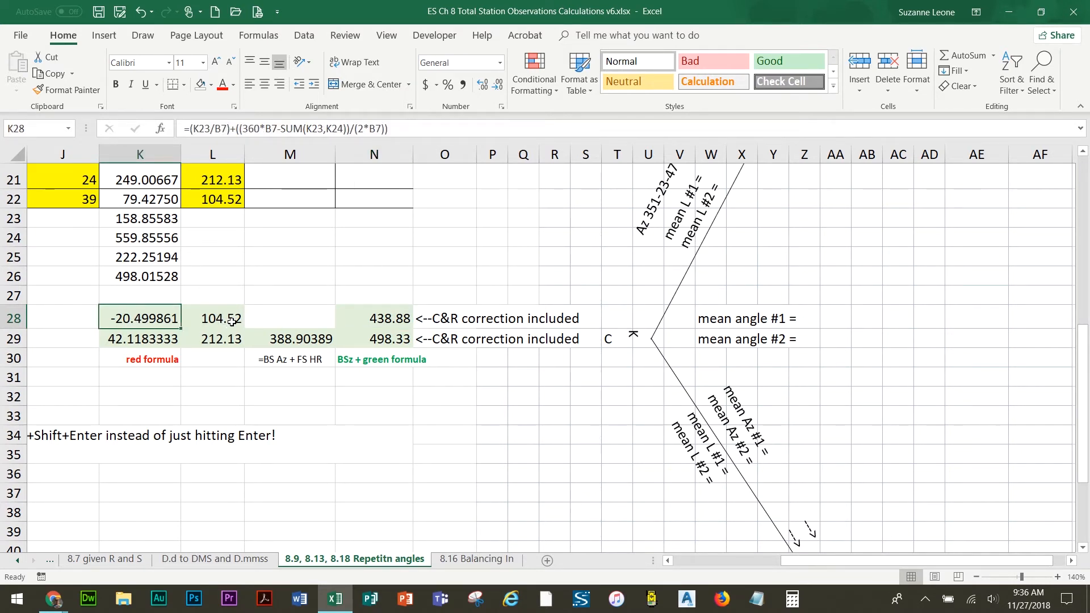
{"action": "left_click", "coordinate": [289, 358]}
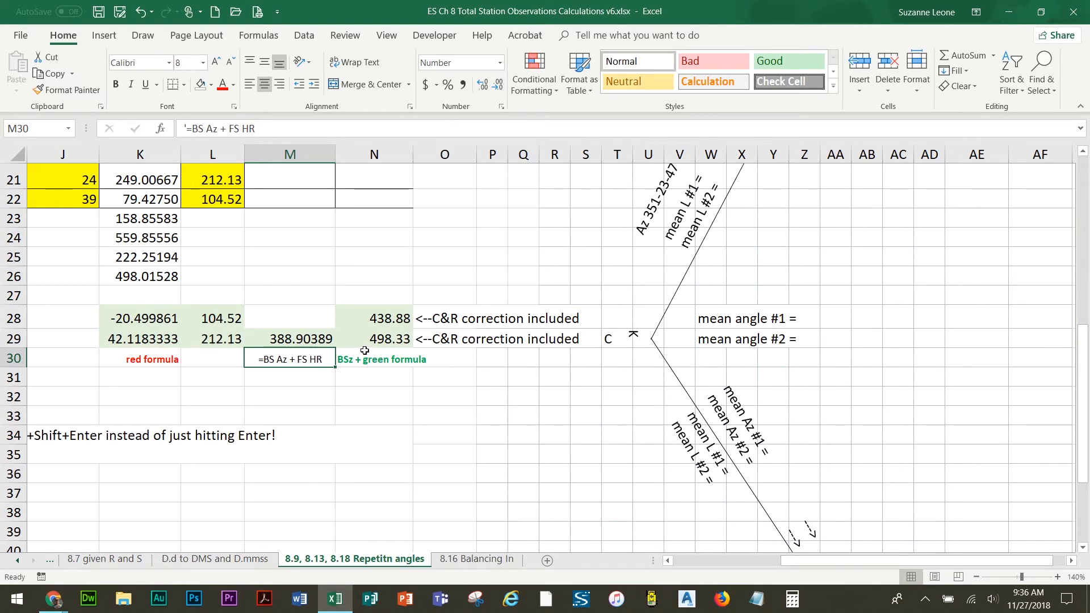
{"action": "left_click", "coordinate": [298, 342]}
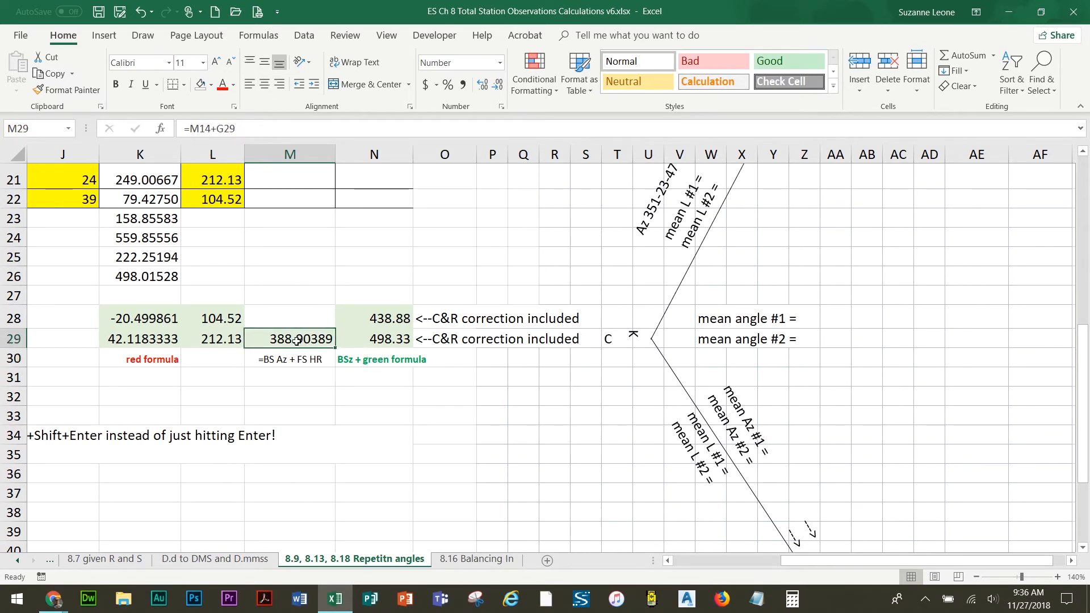
{"action": "left_click", "coordinate": [257, 131]}
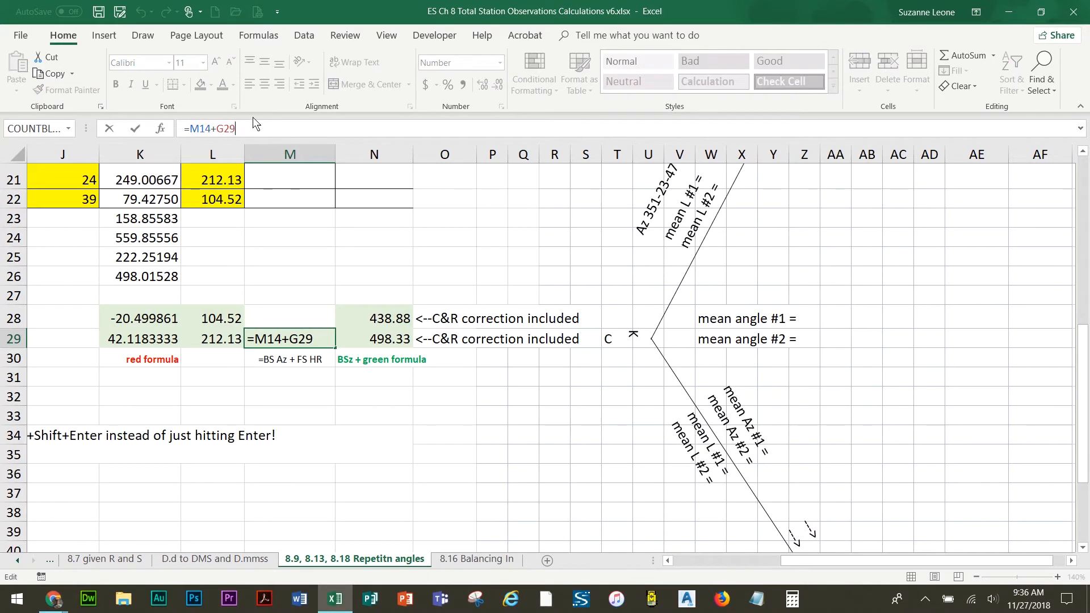
{"action": "left_click", "coordinate": [135, 132]}
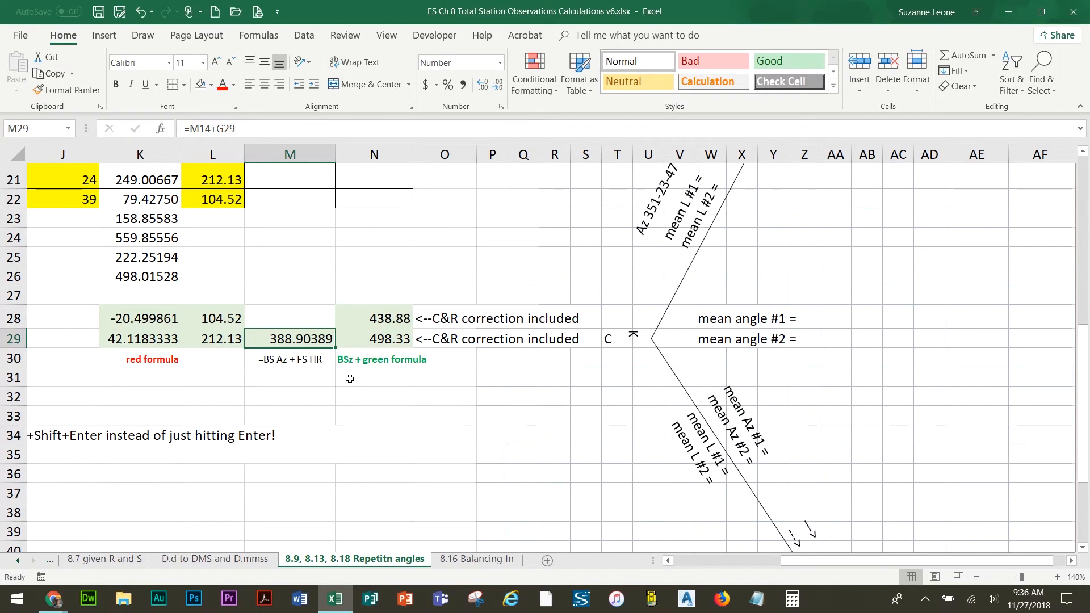
{"action": "left_click_drag", "start_coordinate": [830, 561], "coordinate": [683, 571]}
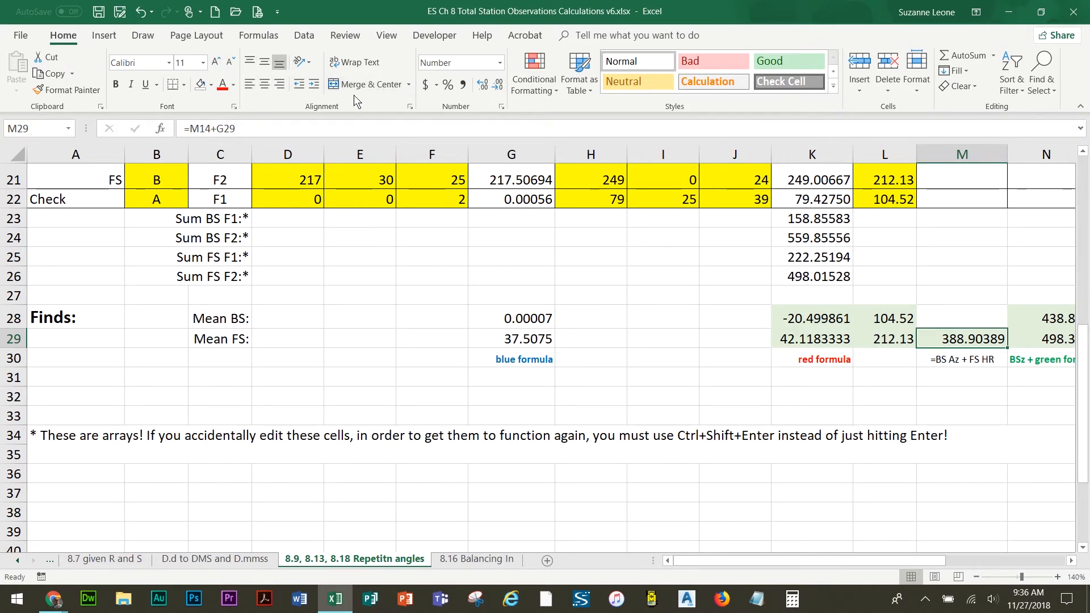
{"action": "left_click_drag", "start_coordinate": [357, 243], "coordinate": [381, 258]}
{"action": "left_click", "coordinate": [369, 84]}
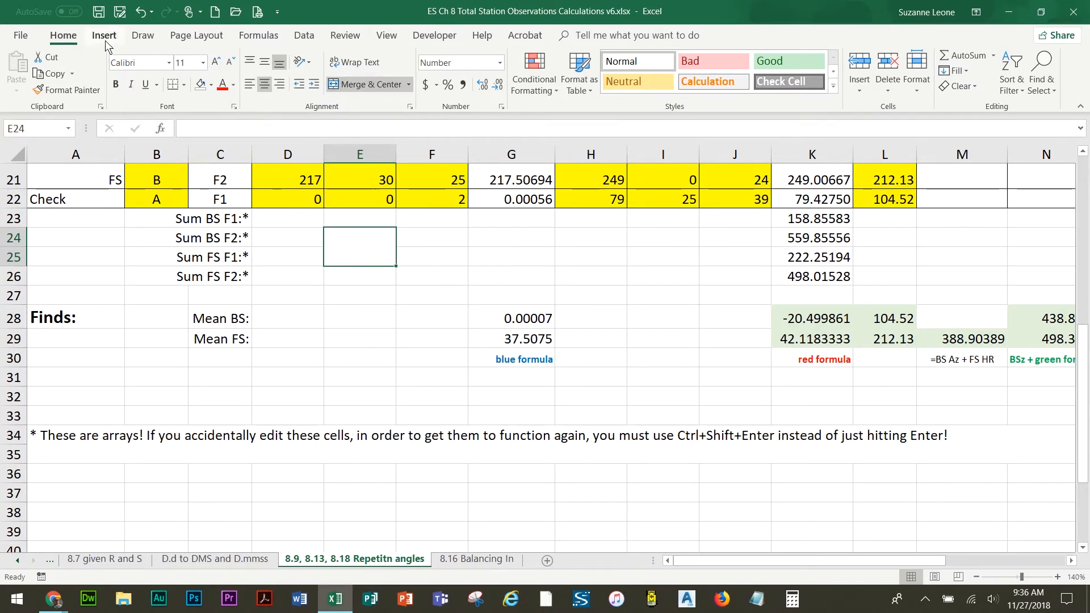
{"action": "left_click", "coordinate": [140, 14]}
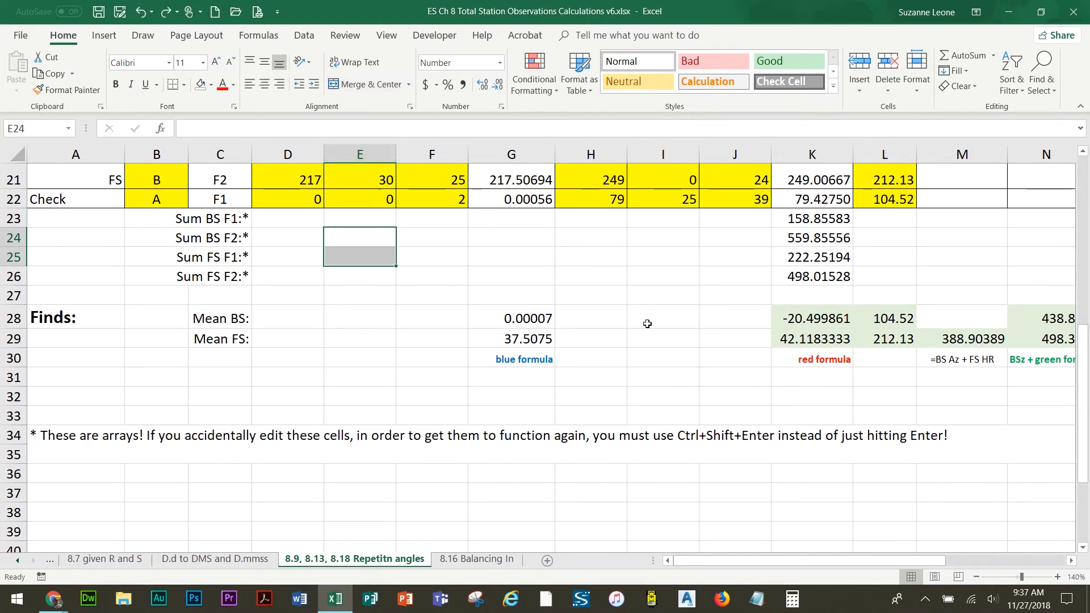
Examine the array note in row 34 and the formulas in K23 and K28
{"action": "left_click", "coordinate": [63, 450]}
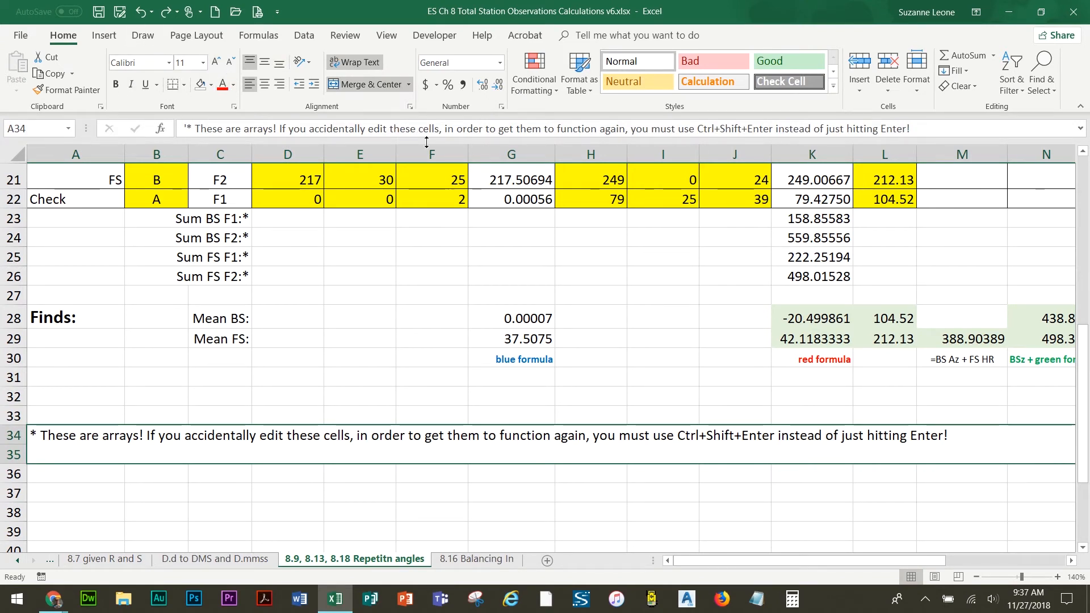
{"action": "left_click", "coordinate": [994, 57]}
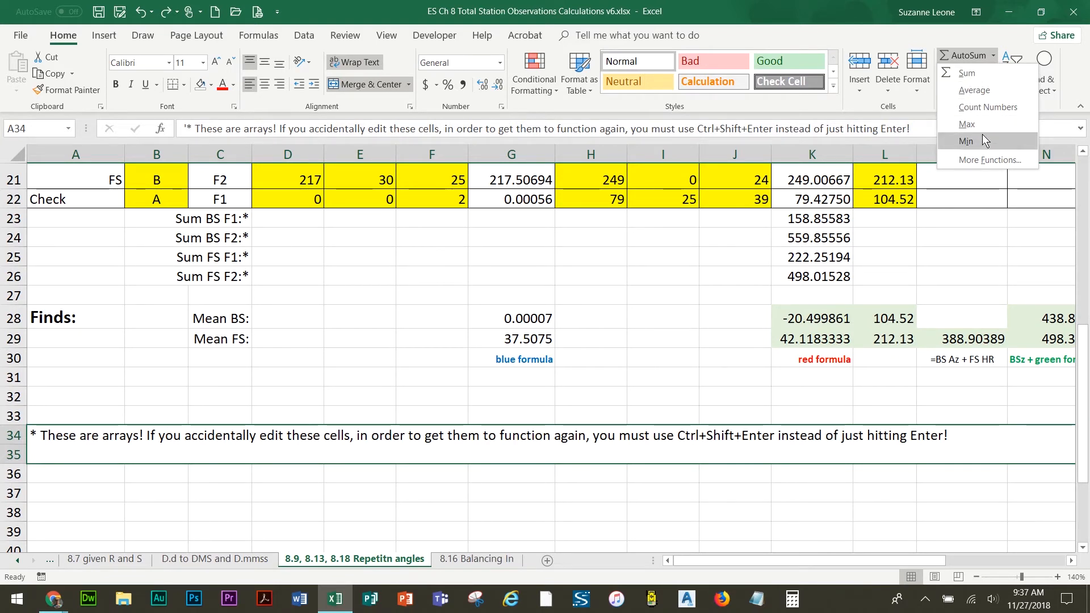
{"action": "left_click", "coordinate": [762, 257]}
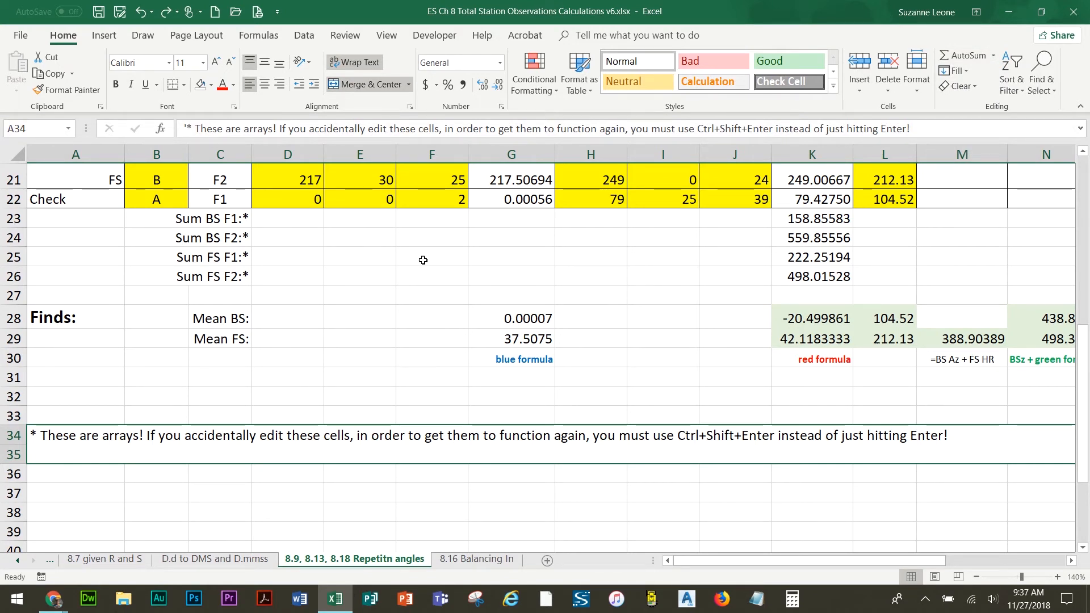
{"action": "left_click", "coordinate": [811, 218]}
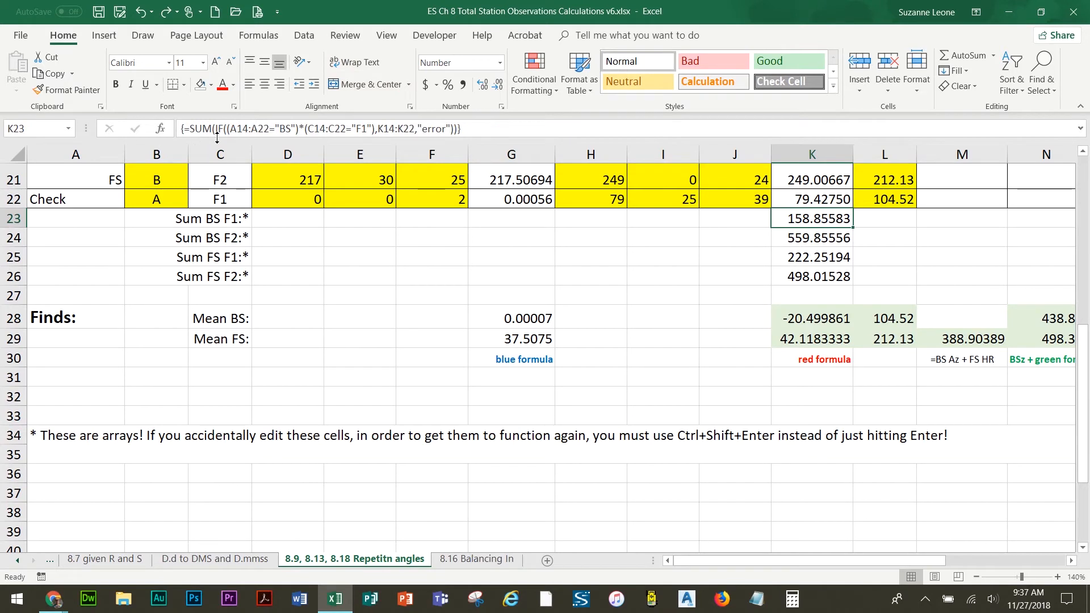
{"action": "left_click", "coordinate": [809, 319]}
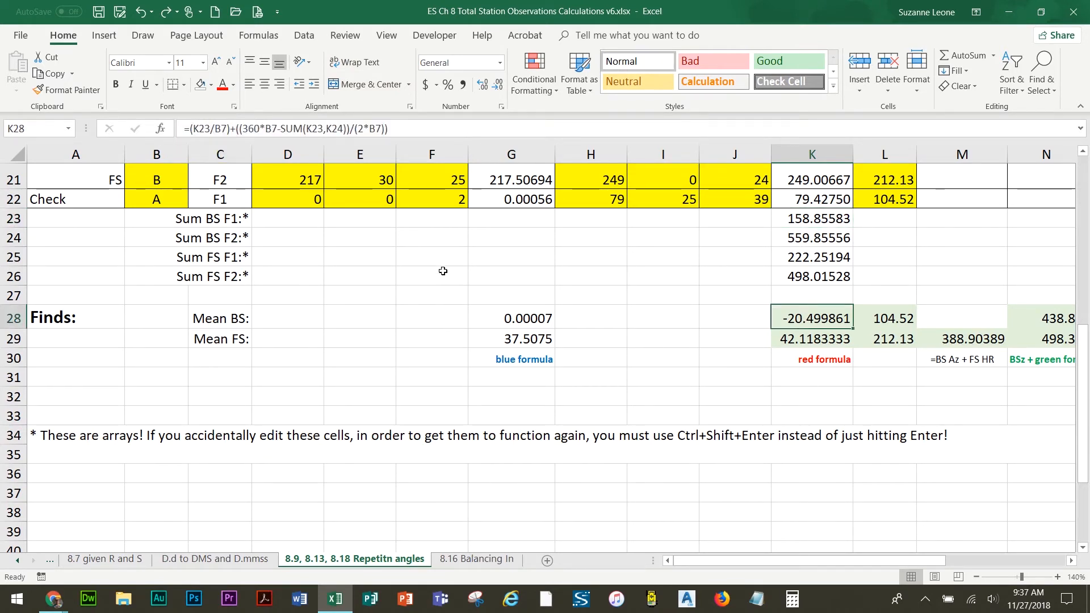
{"action": "left_click", "coordinate": [503, 282]}
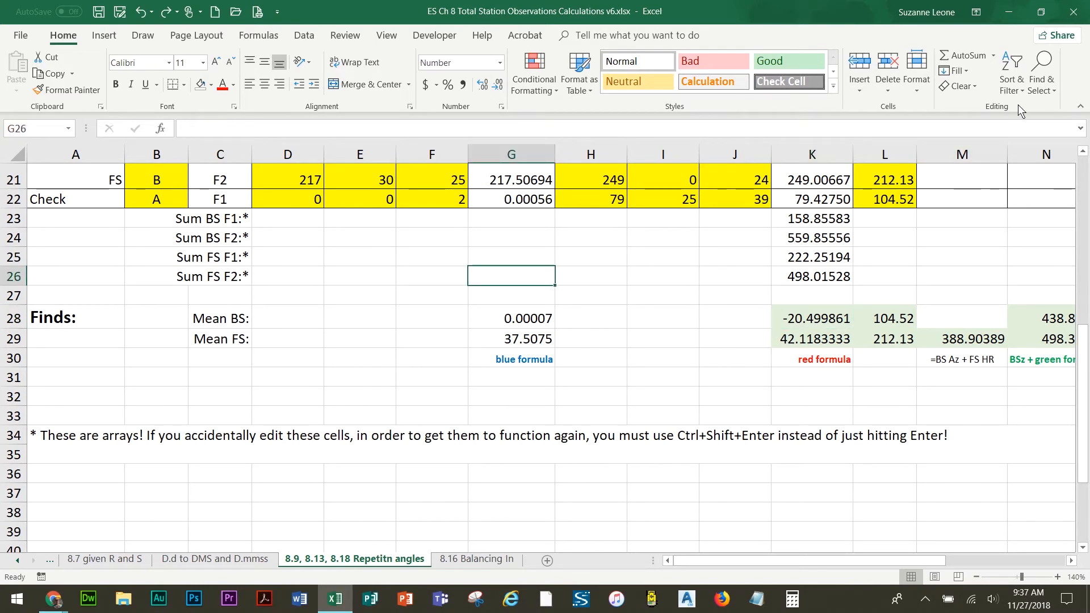
{"action": "scroll", "coordinate": [739, 323], "scroll_direction": "up", "scroll_amount": 3}
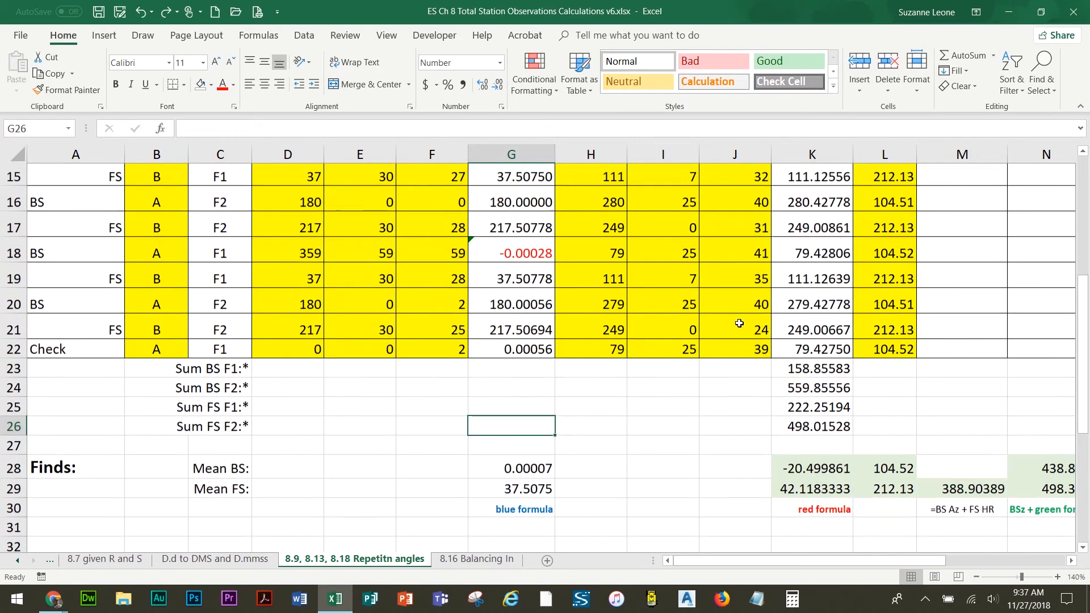
{"action": "scroll", "coordinate": [738, 323], "scroll_direction": "down", "scroll_amount": 1}
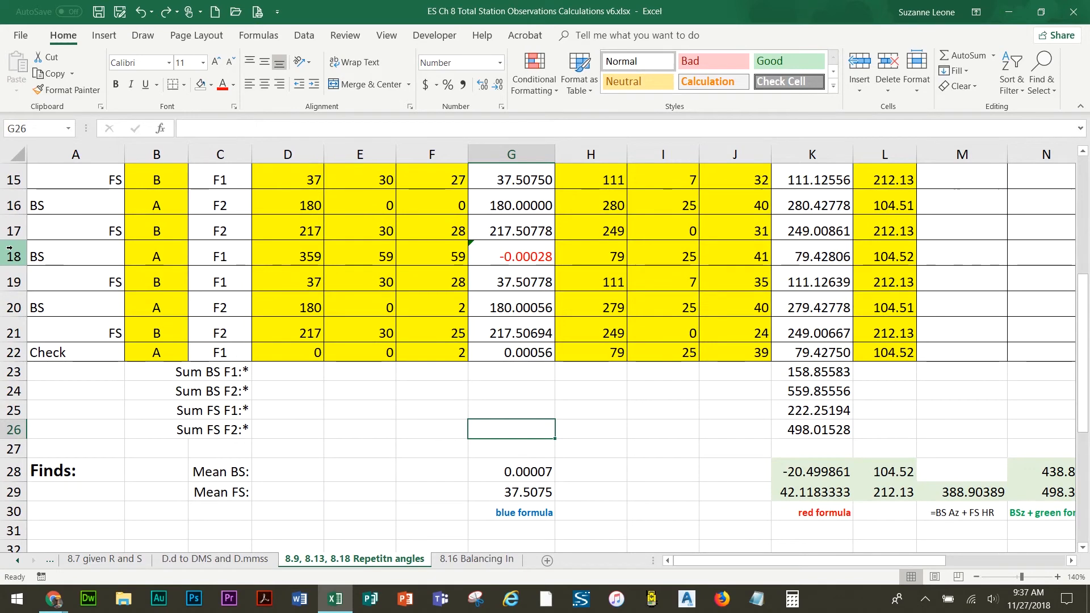
{"action": "left_click_drag", "start_coordinate": [9, 253], "coordinate": [9, 335]}
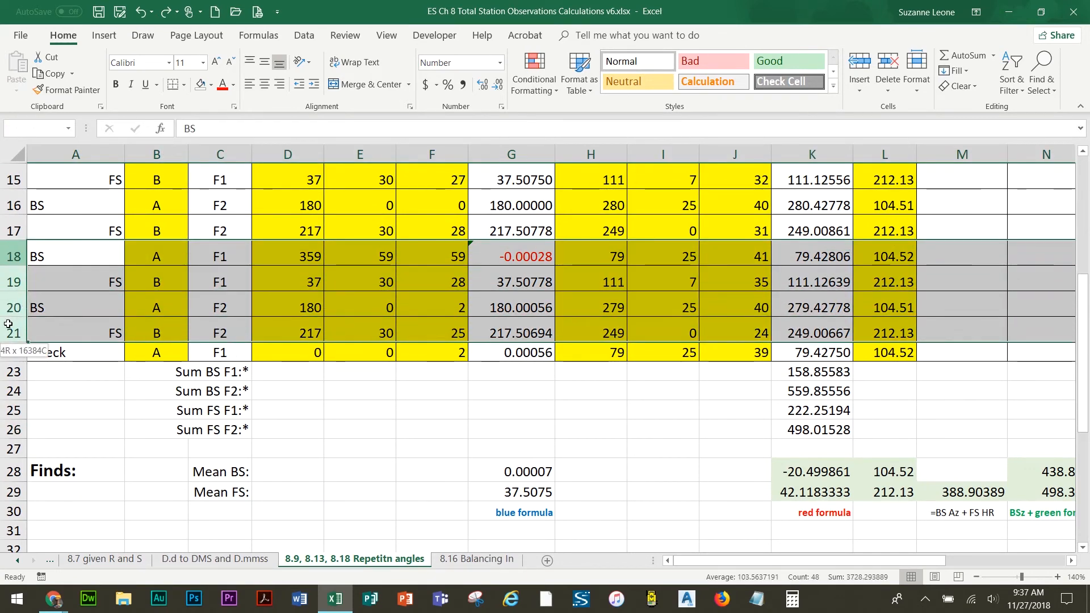
{"action": "left_click_drag", "start_coordinate": [20, 255], "coordinate": [14, 330]}
{"action": "right_click", "coordinate": [18, 258]}
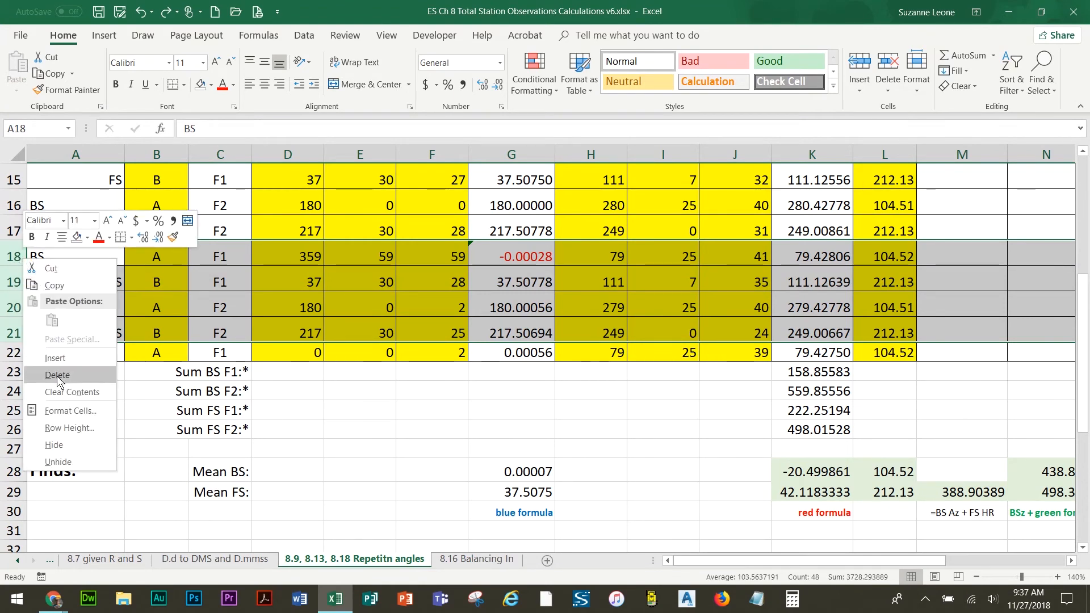
{"action": "left_click", "coordinate": [456, 422]}
{"action": "left_click", "coordinate": [488, 405]}
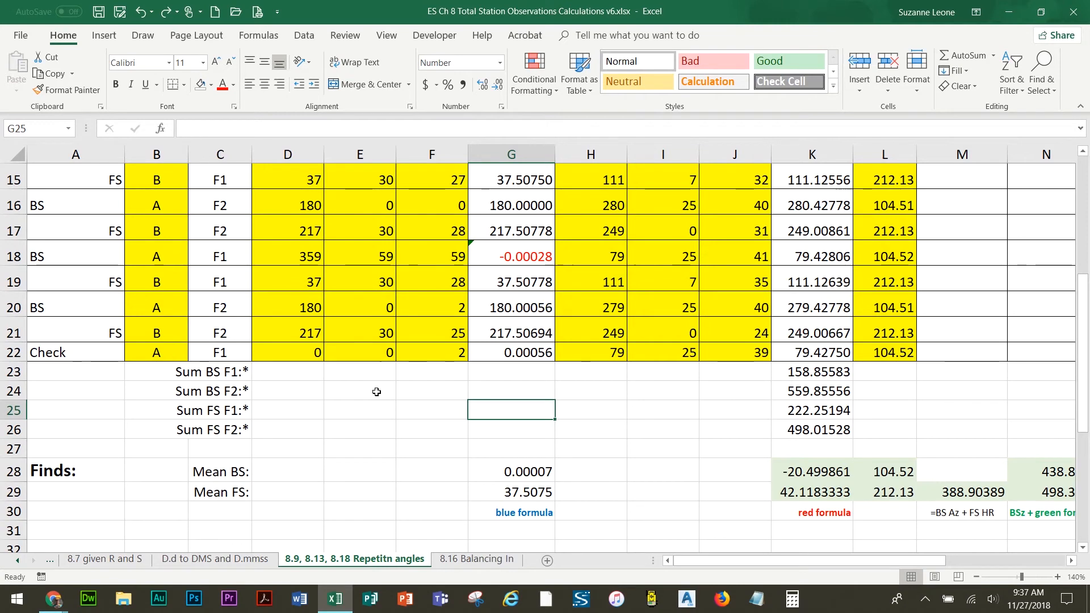
Clear the contents of observation rows 18 to 21 and undo the clearing
{"action": "left_click_drag", "start_coordinate": [11, 256], "coordinate": [3, 327]}
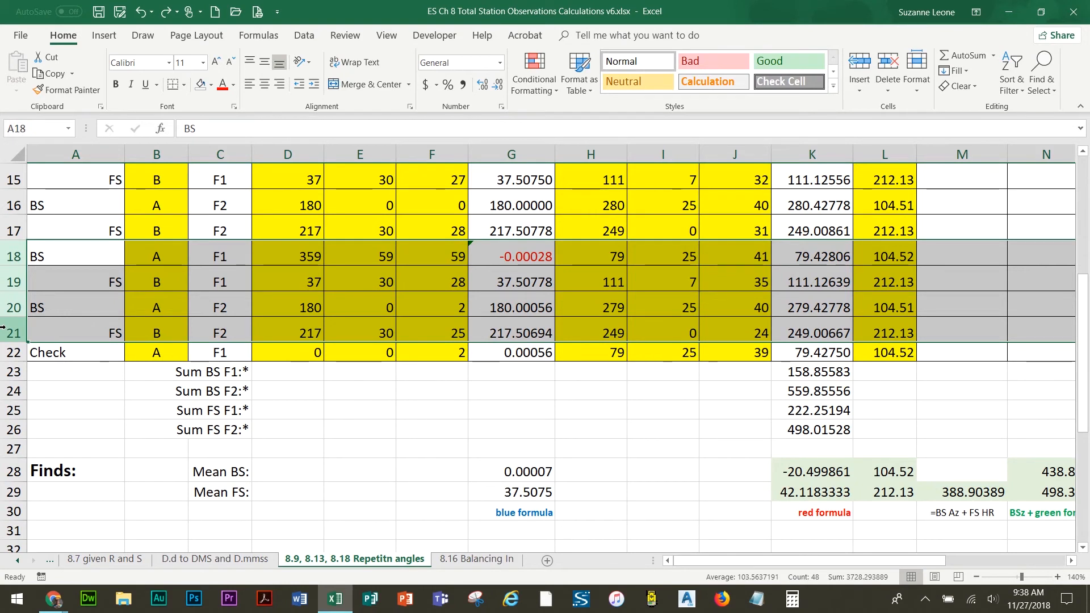
{"action": "right_click", "coordinate": [14, 306]}
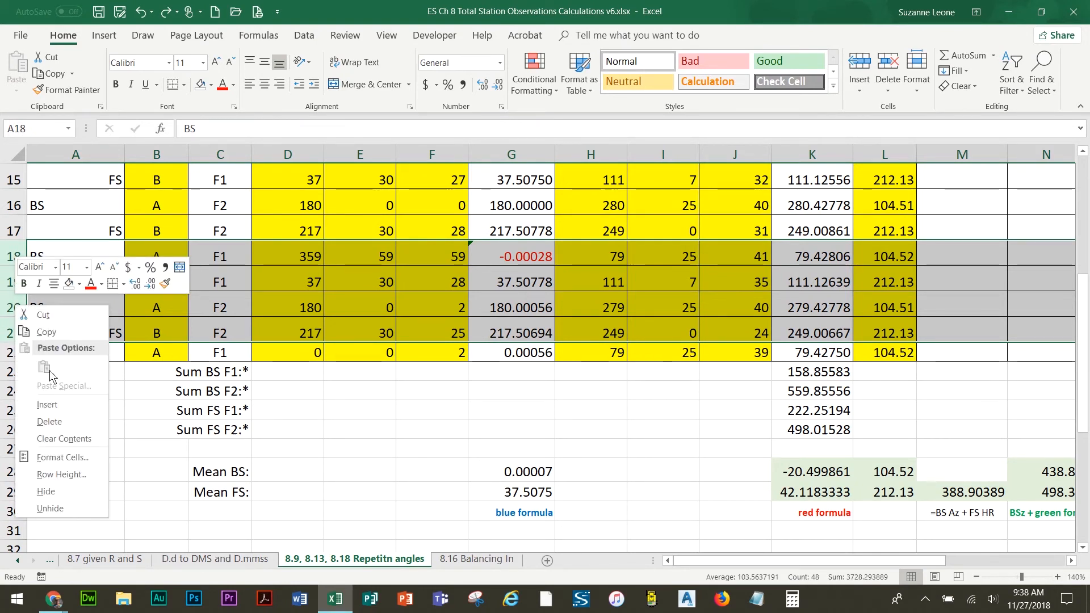
{"action": "left_click", "coordinate": [64, 439]}
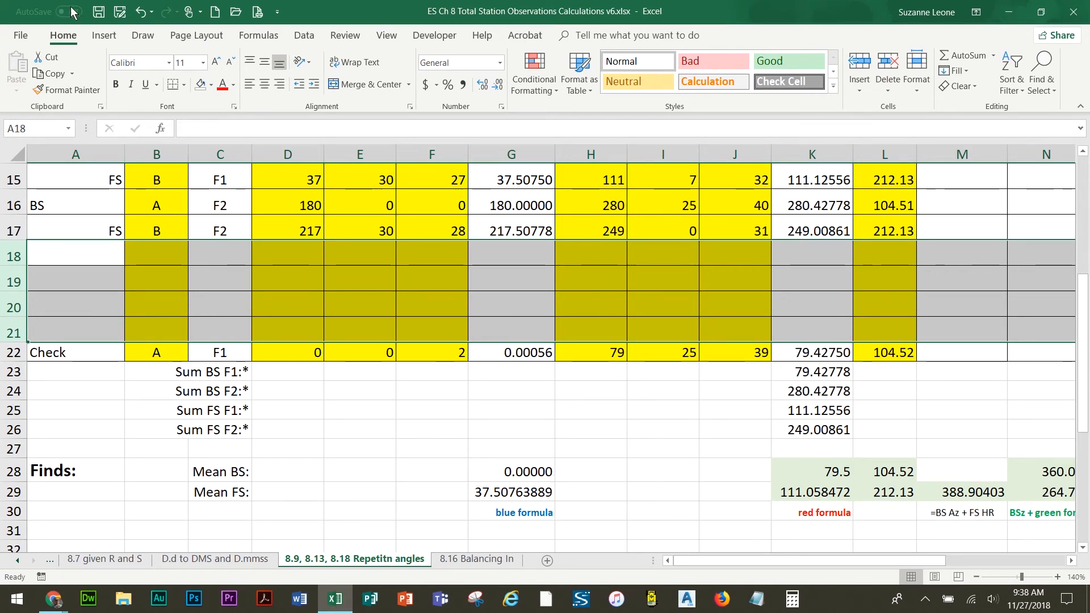
{"action": "left_click", "coordinate": [141, 12]}
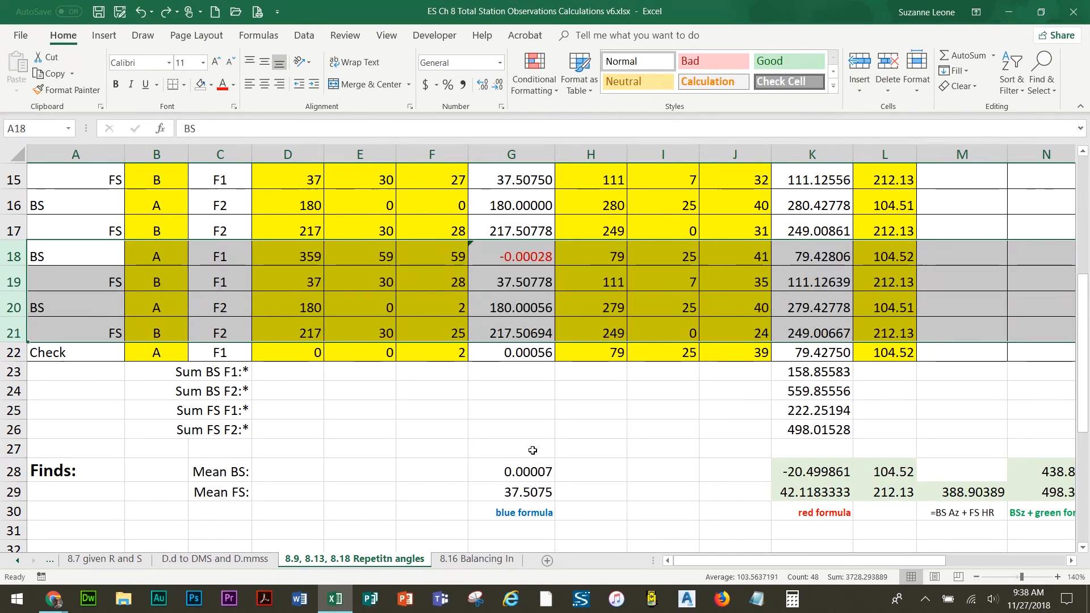
Switch to the 8.7 given R and S worksheet
{"action": "left_click", "coordinate": [537, 430]}
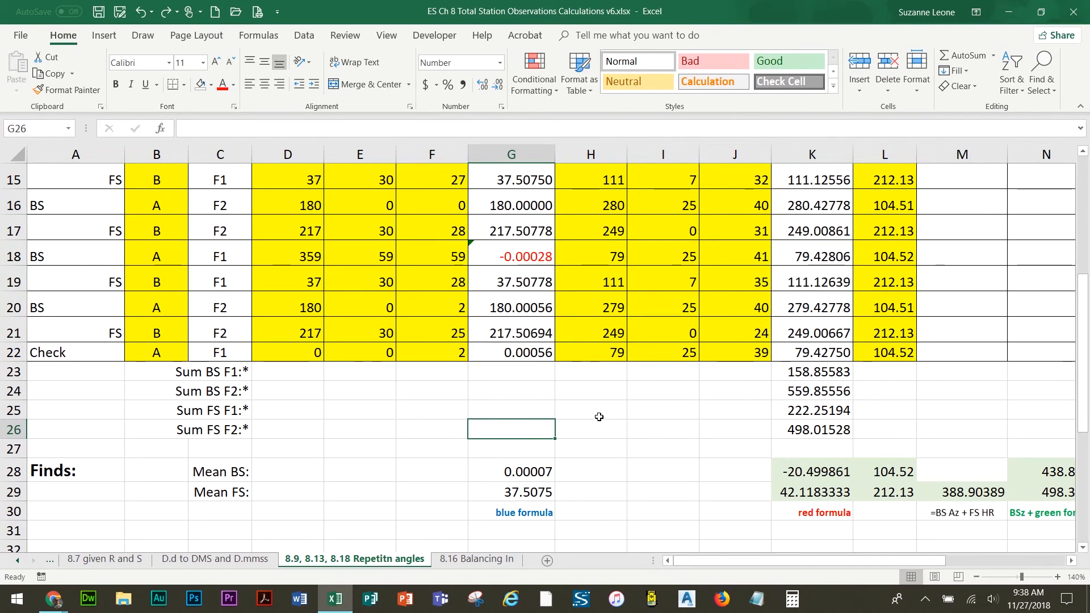
{"action": "scroll", "coordinate": [717, 417], "scroll_direction": "up", "scroll_amount": 2}
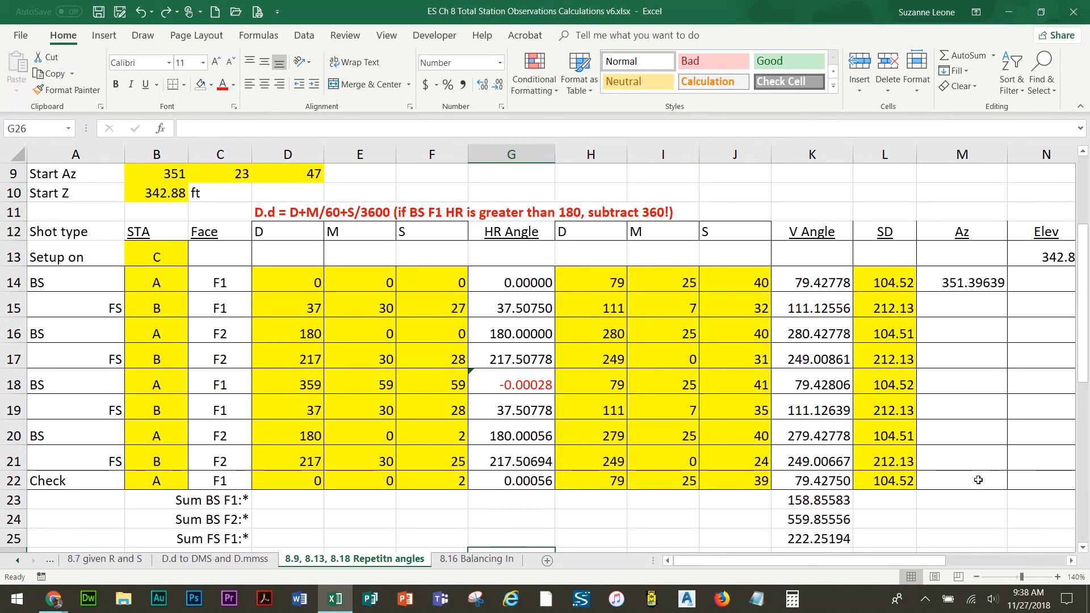
{"action": "left_click", "coordinate": [199, 559]}
{"action": "left_click", "coordinate": [109, 559]}
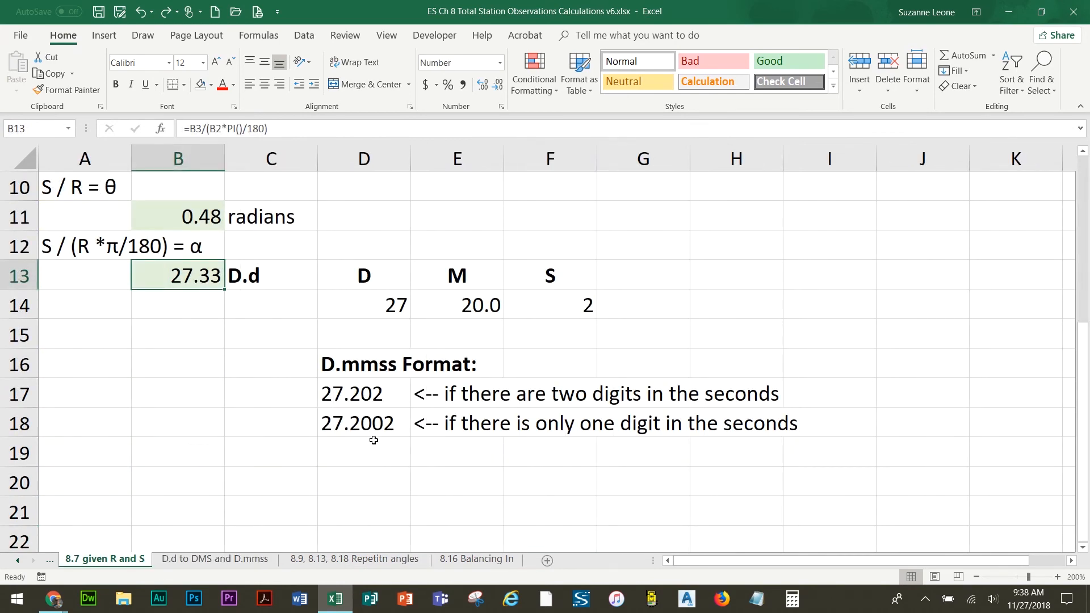
{"action": "left_click", "coordinate": [106, 35]}
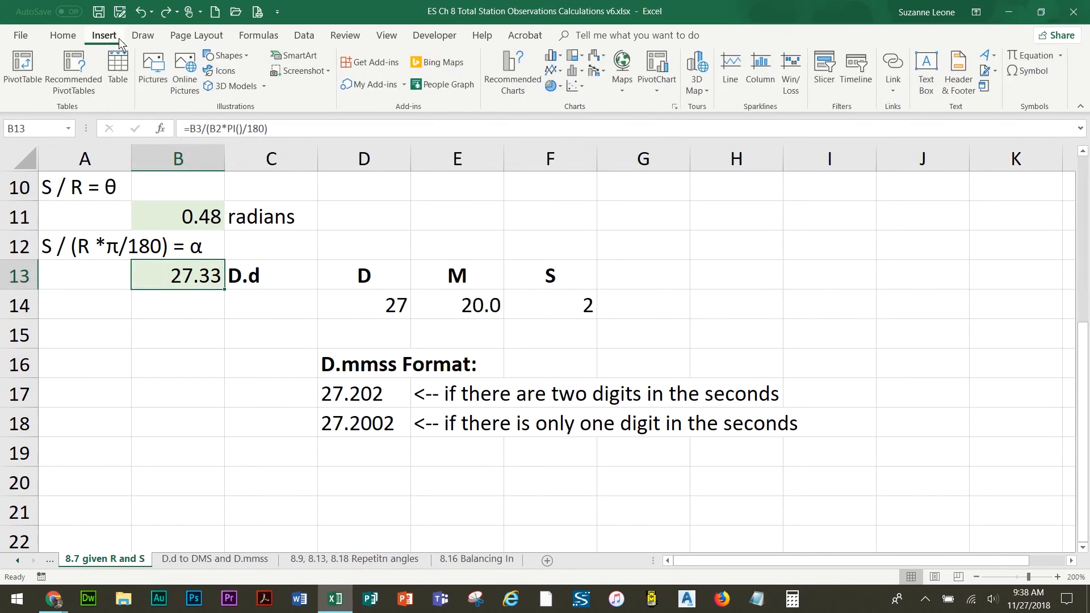
{"action": "left_click", "coordinate": [246, 54]}
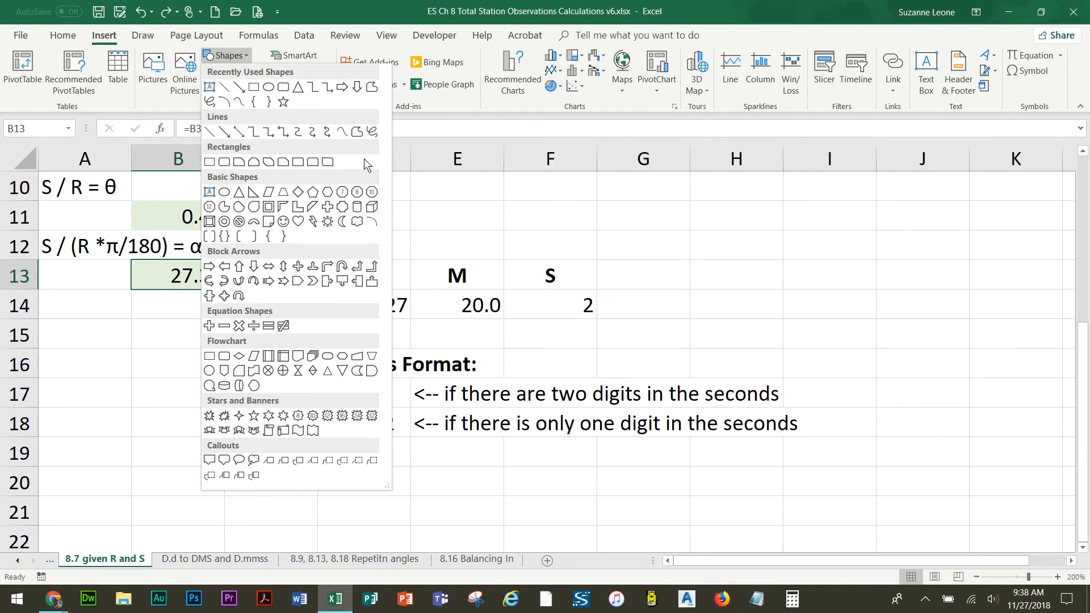
{"action": "left_click", "coordinate": [141, 39]}
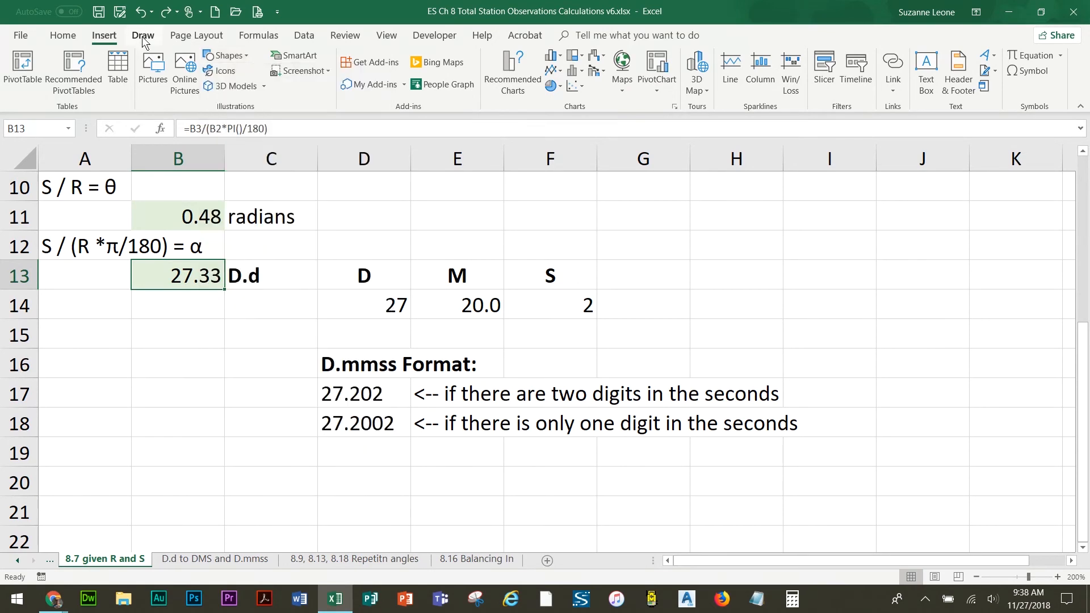
Examine the page layout options, including page orientation and the page setup sheet and scaling settings, without applying any changes
{"action": "left_click", "coordinate": [144, 39]}
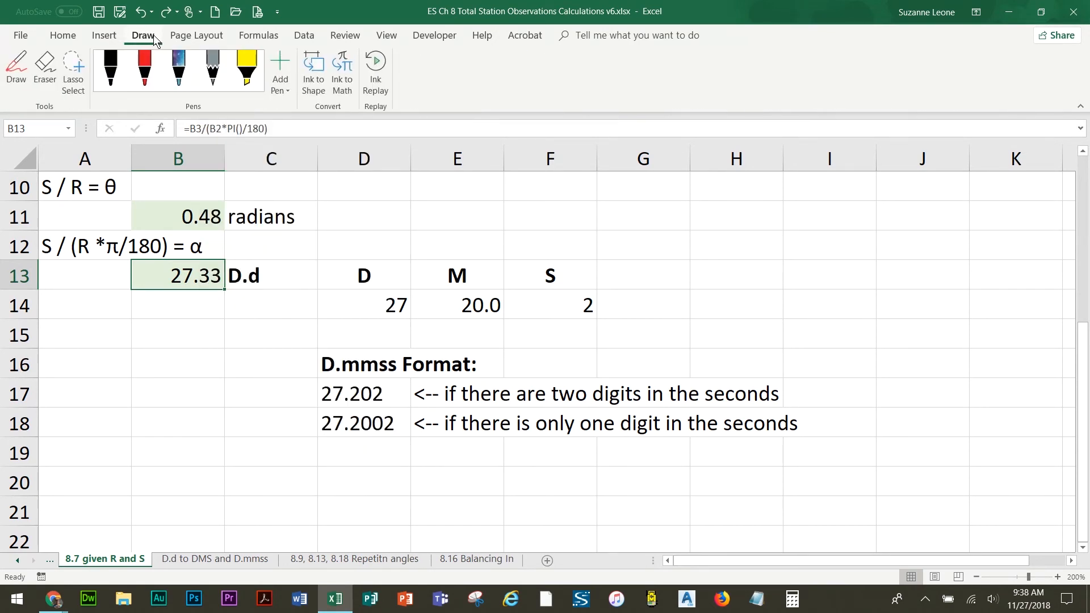
{"action": "left_click", "coordinate": [204, 40]}
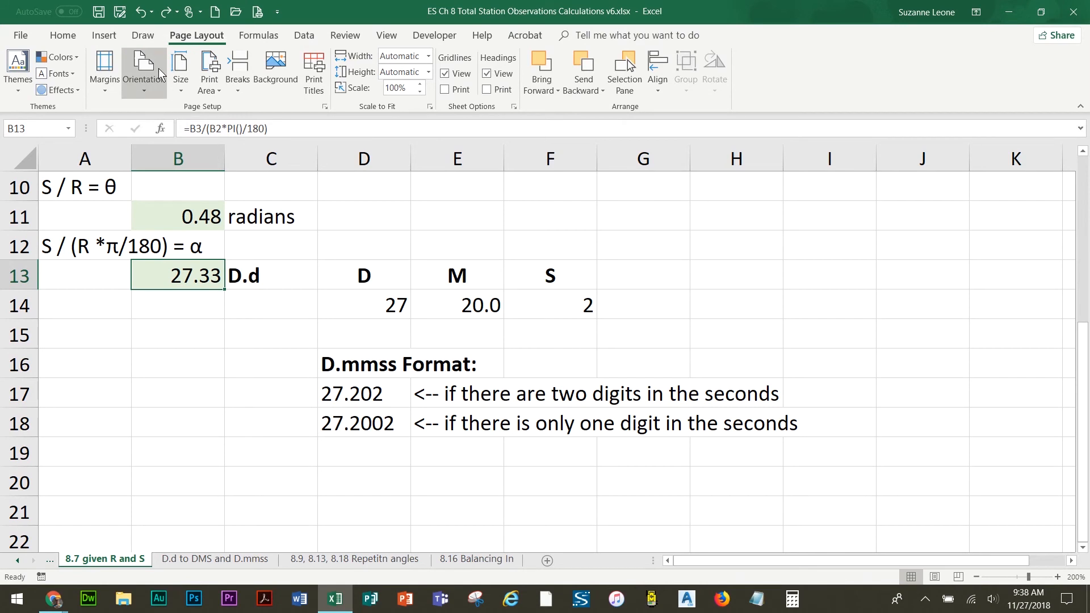
{"action": "left_click", "coordinate": [151, 80]}
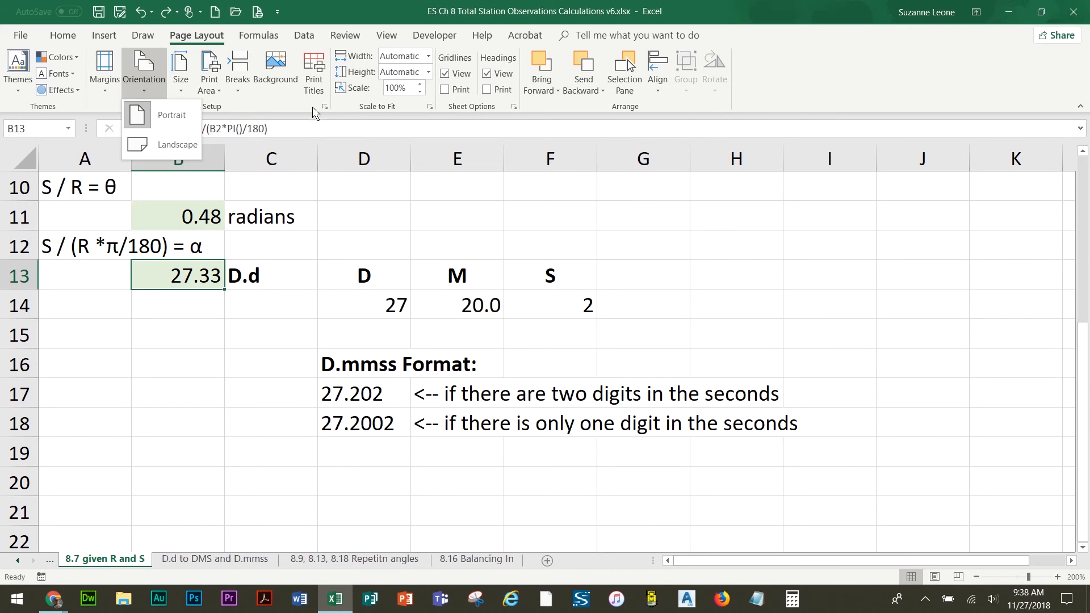
{"action": "left_click", "coordinate": [314, 83]}
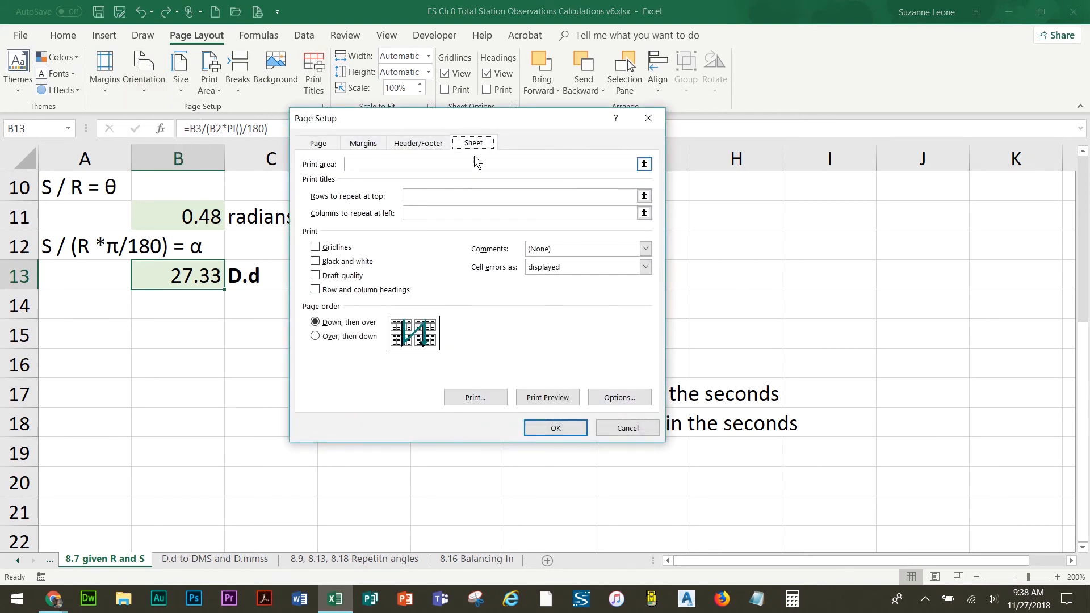
{"action": "left_click", "coordinate": [627, 428]}
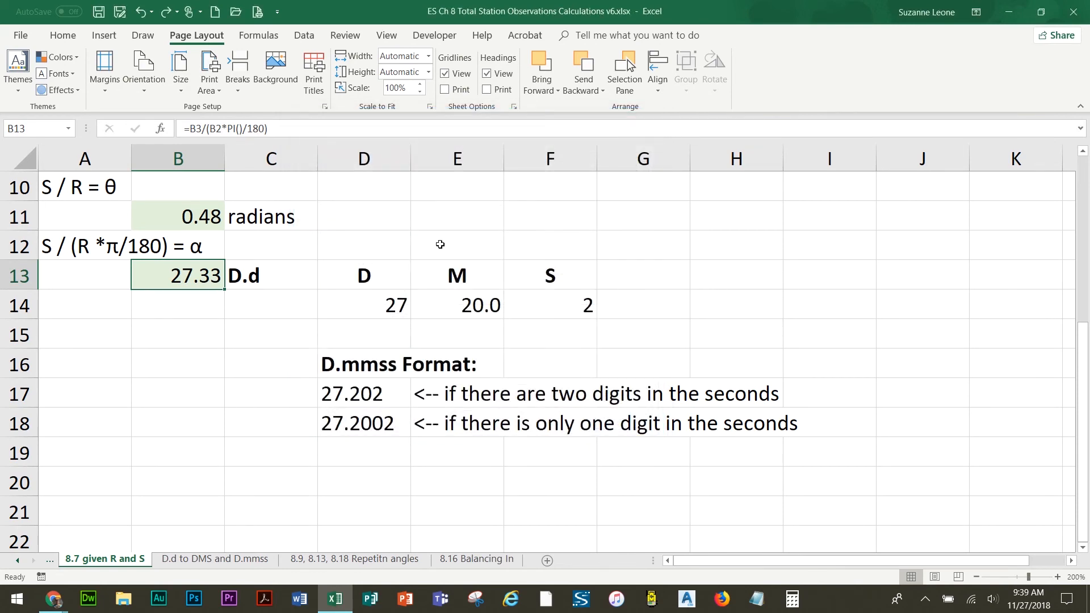
{"action": "left_click", "coordinate": [326, 107]}
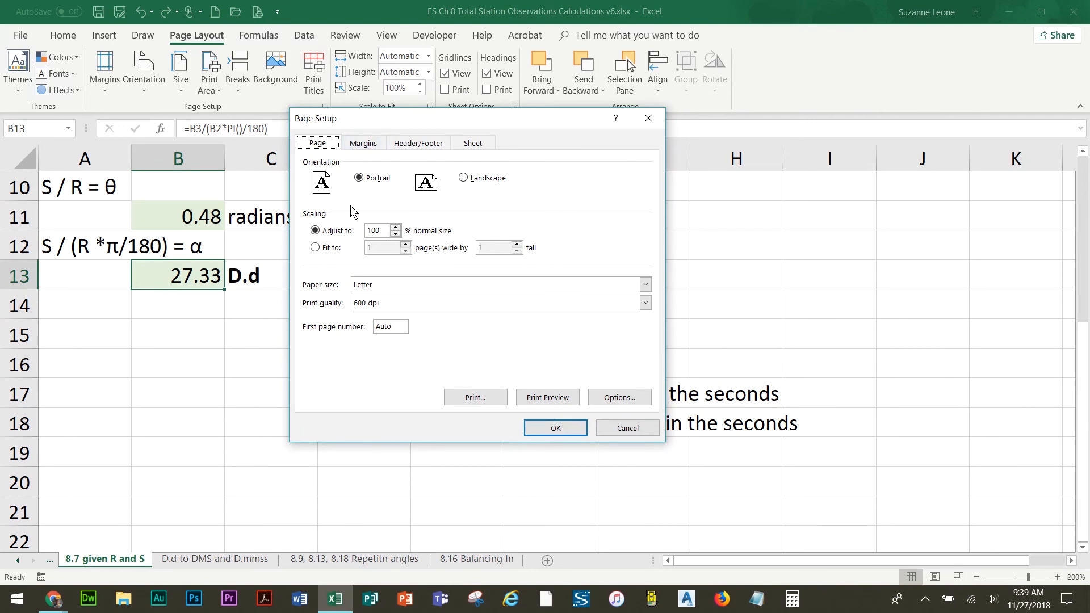
{"action": "left_click", "coordinate": [317, 249]}
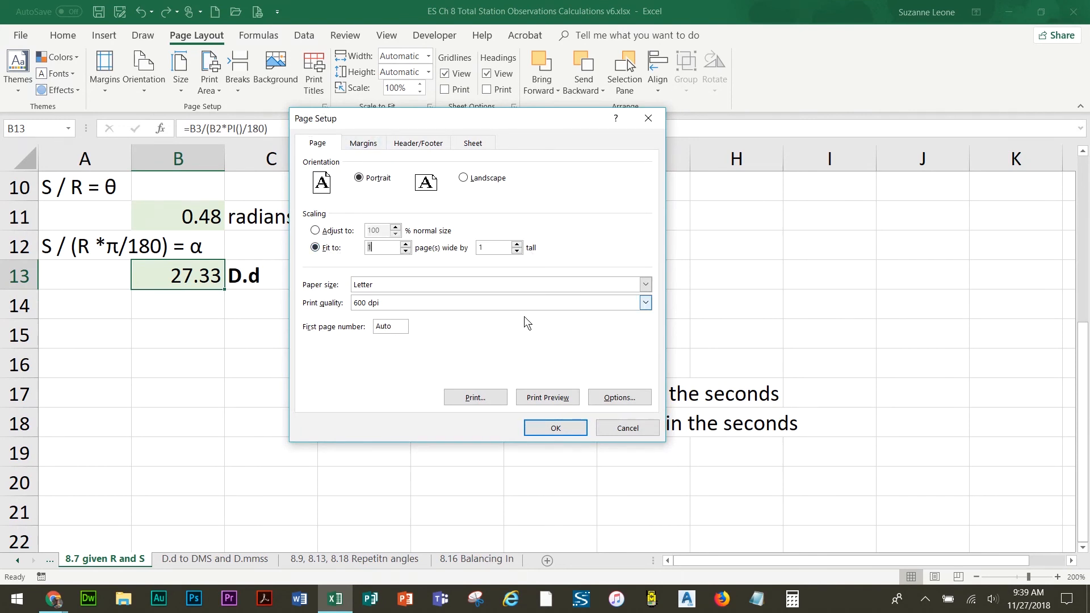
{"action": "left_click", "coordinate": [627, 428]}
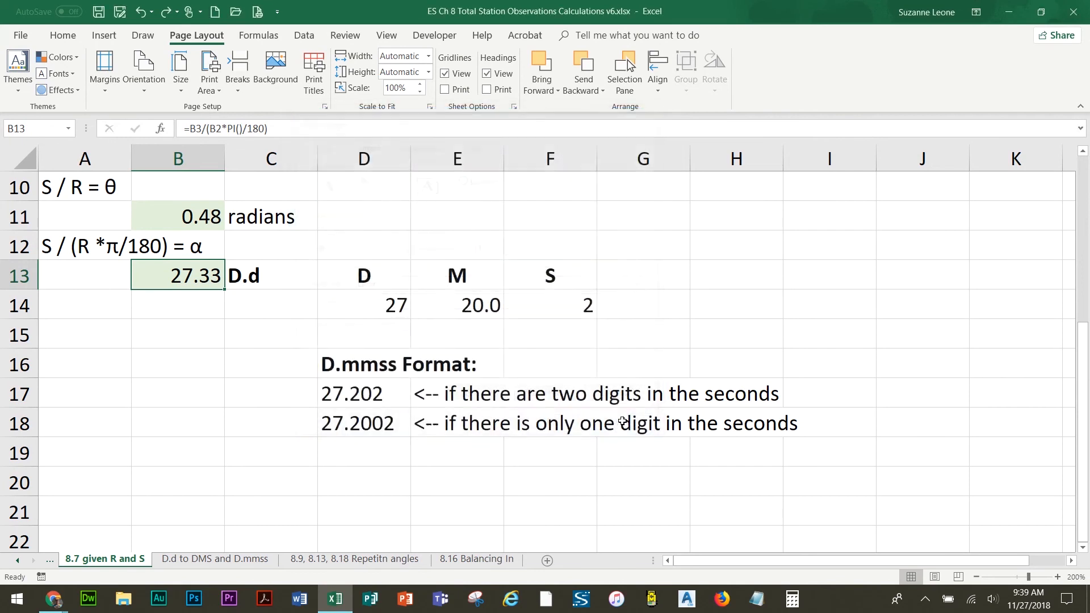
Browse the list of Data Analysis tools, scrolling through the available analyses, and close it without running one
{"action": "left_click", "coordinate": [304, 37]}
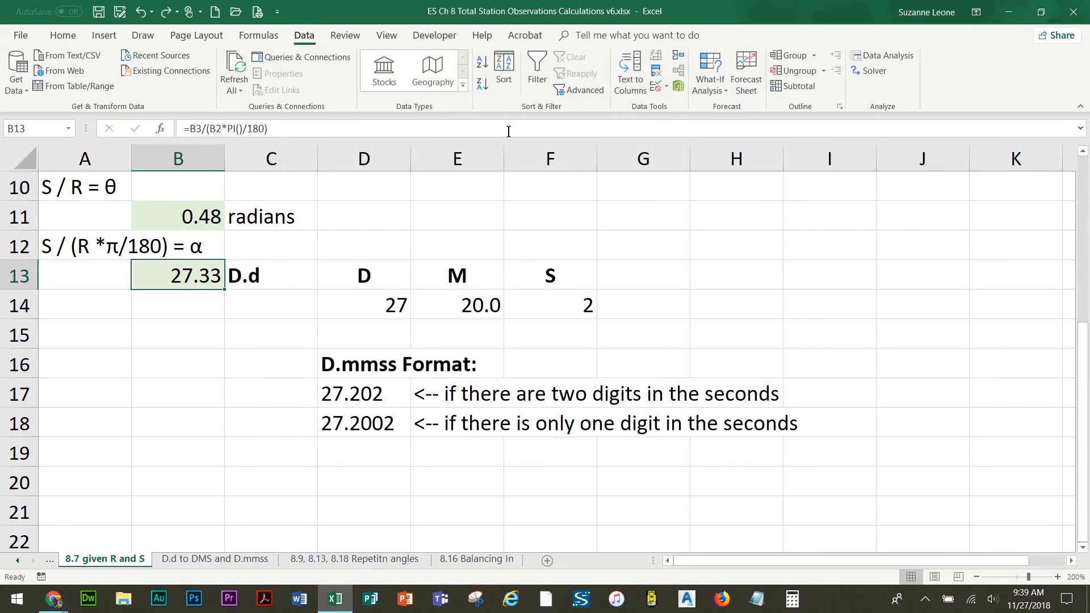
{"action": "left_click", "coordinate": [891, 59]}
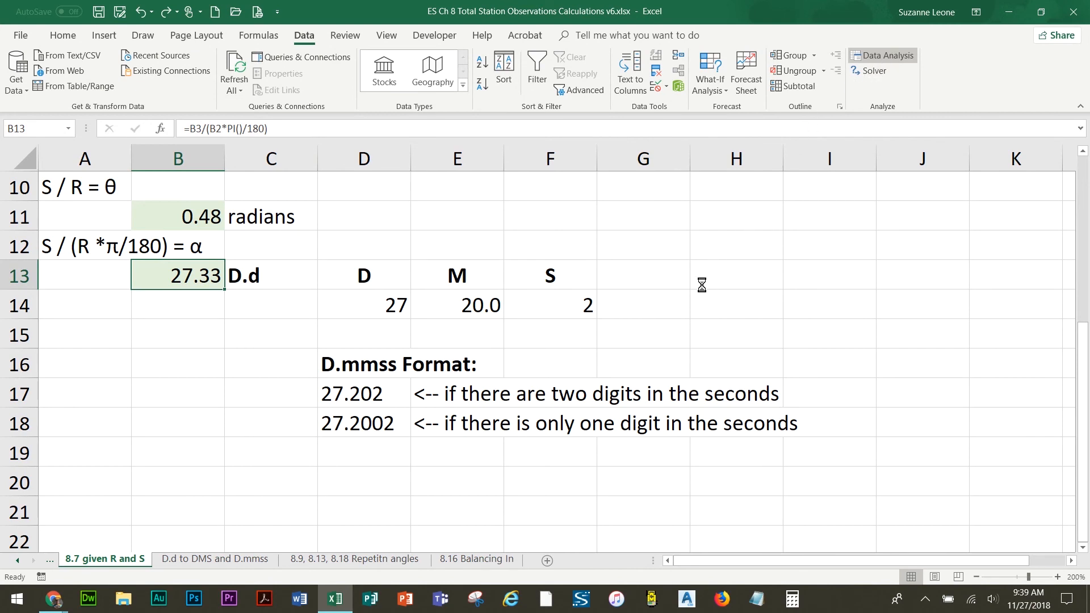
{"action": "left_click", "coordinate": [358, 286]}
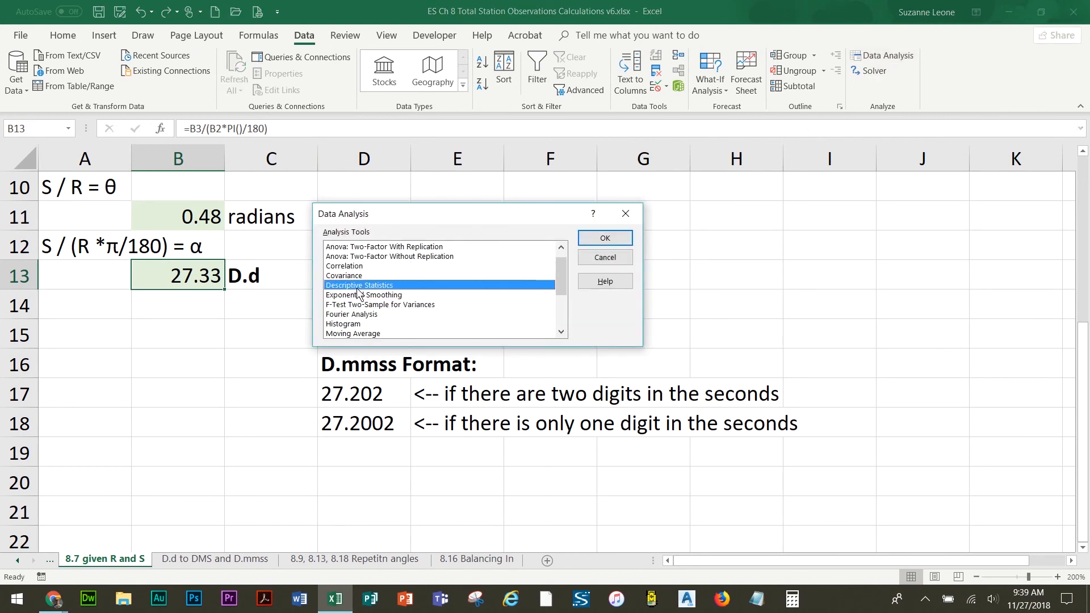
{"action": "left_click", "coordinate": [352, 323]}
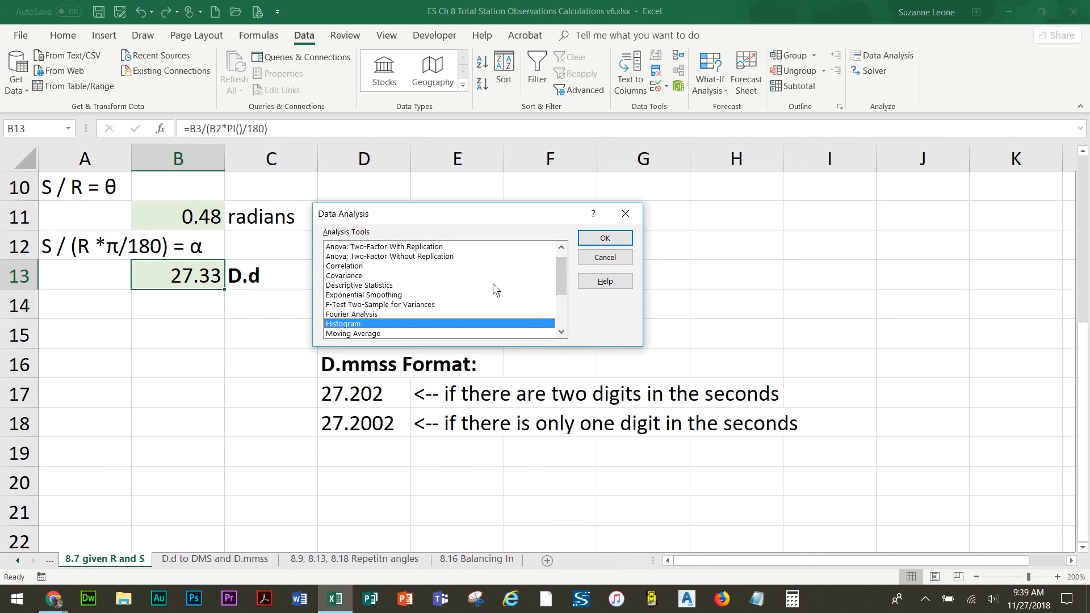
{"action": "left_click_drag", "start_coordinate": [560, 272], "coordinate": [560, 306]}
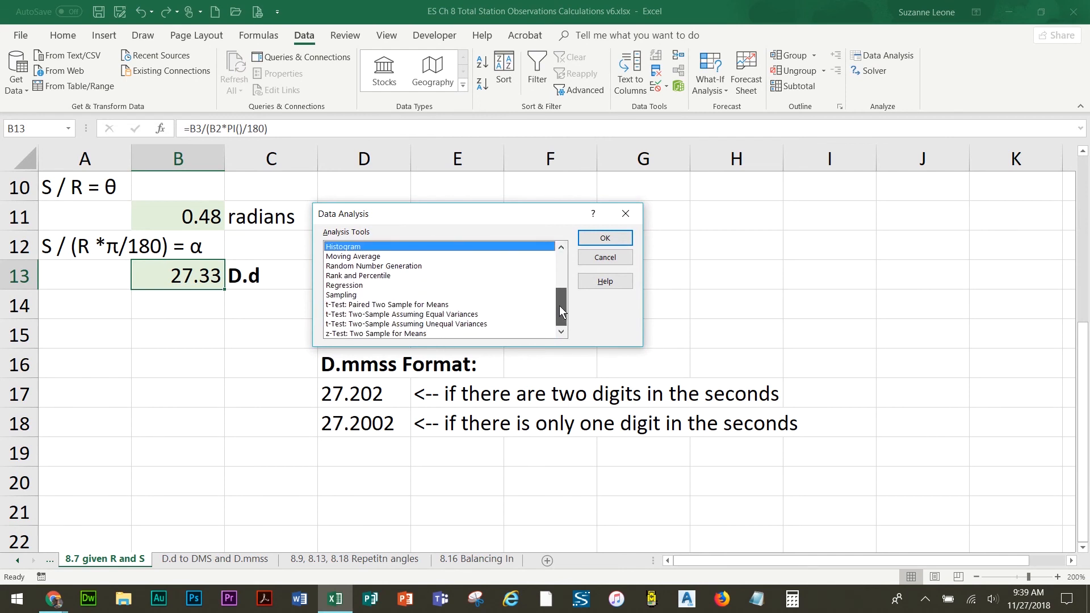
{"action": "left_click_drag", "start_coordinate": [560, 312], "coordinate": [560, 262]}
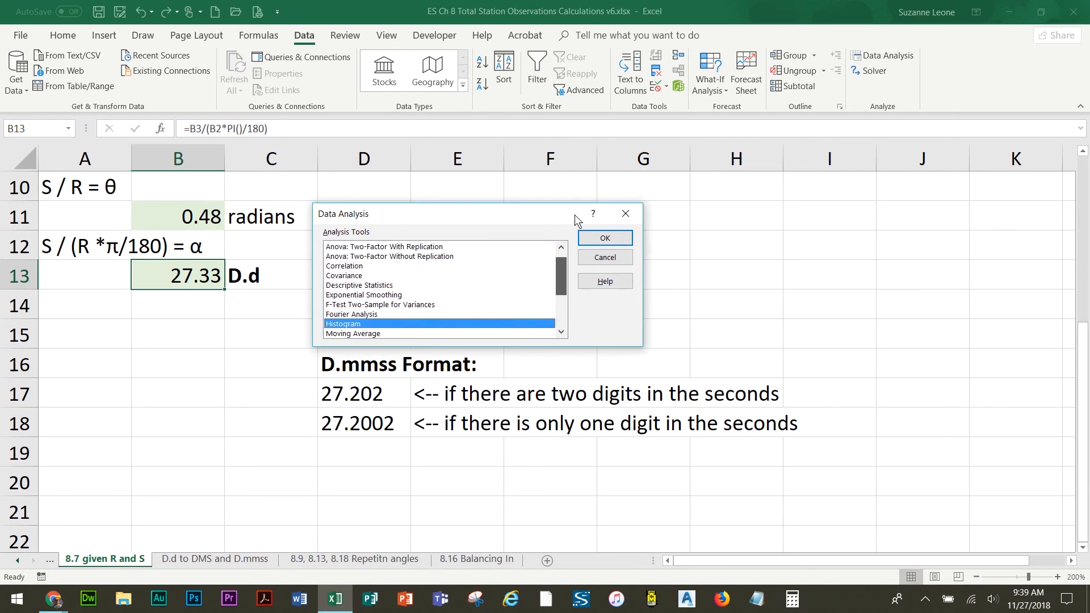
{"action": "left_click", "coordinate": [591, 259]}
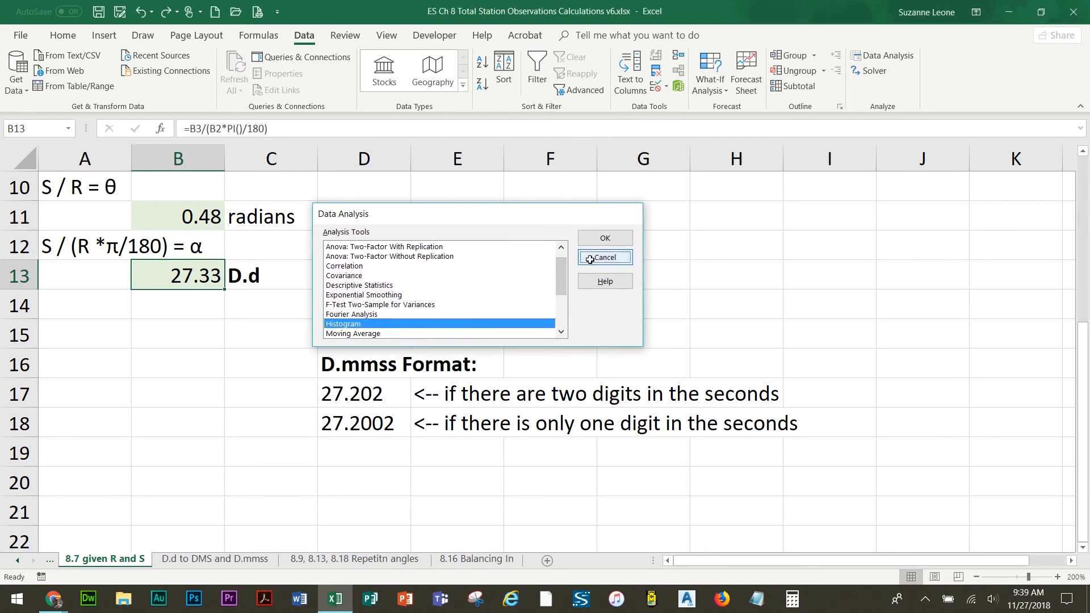
Browse the review, view, freeze panes and developer tools, finishing back on the home tools
{"action": "left_click", "coordinate": [347, 37]}
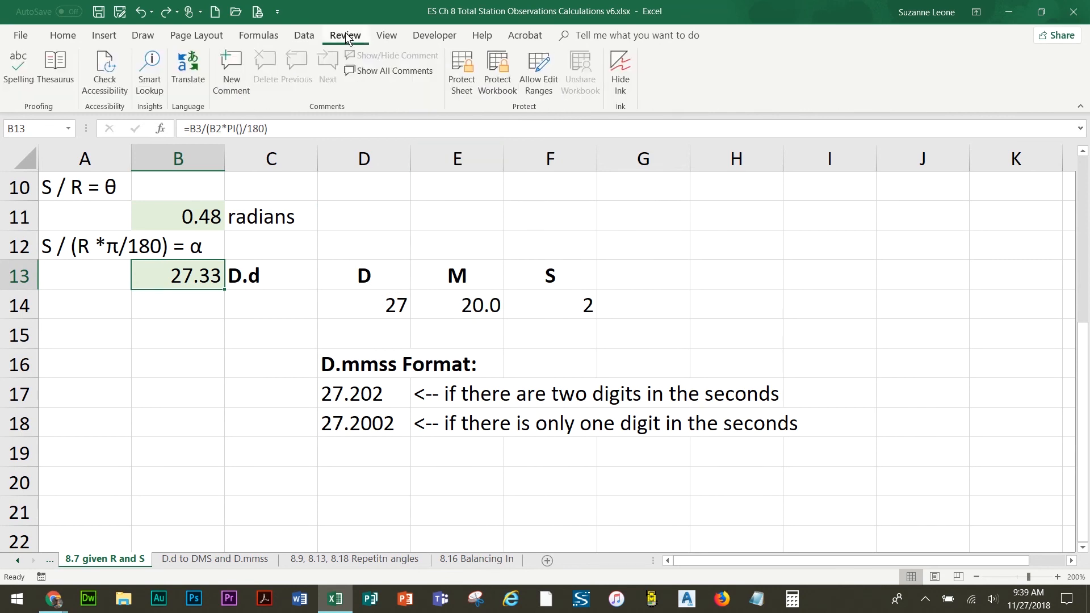
{"action": "left_click", "coordinate": [388, 37]}
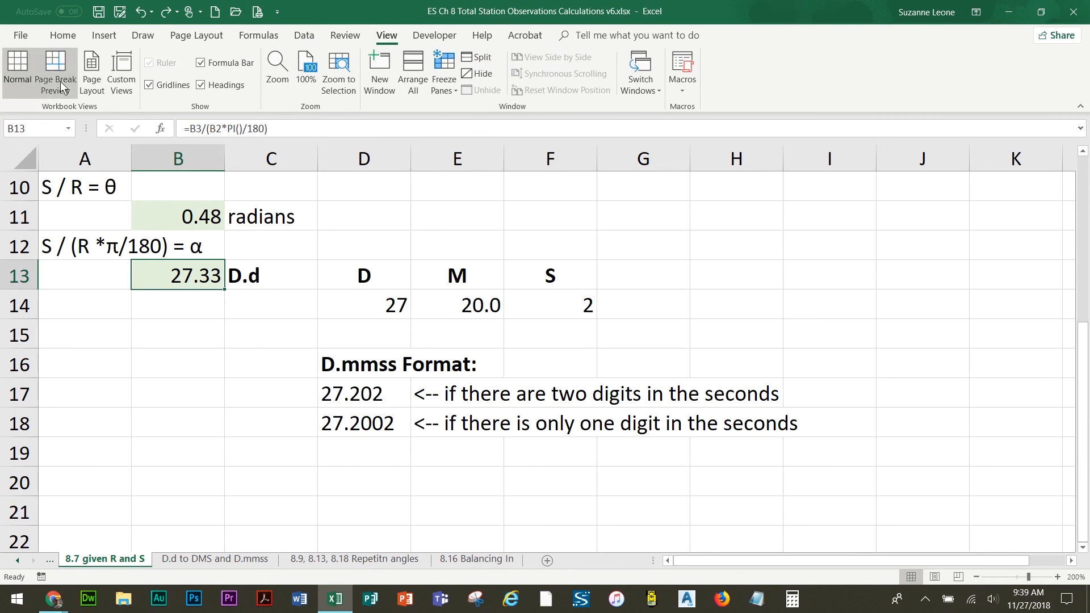
{"action": "left_click", "coordinate": [445, 84]}
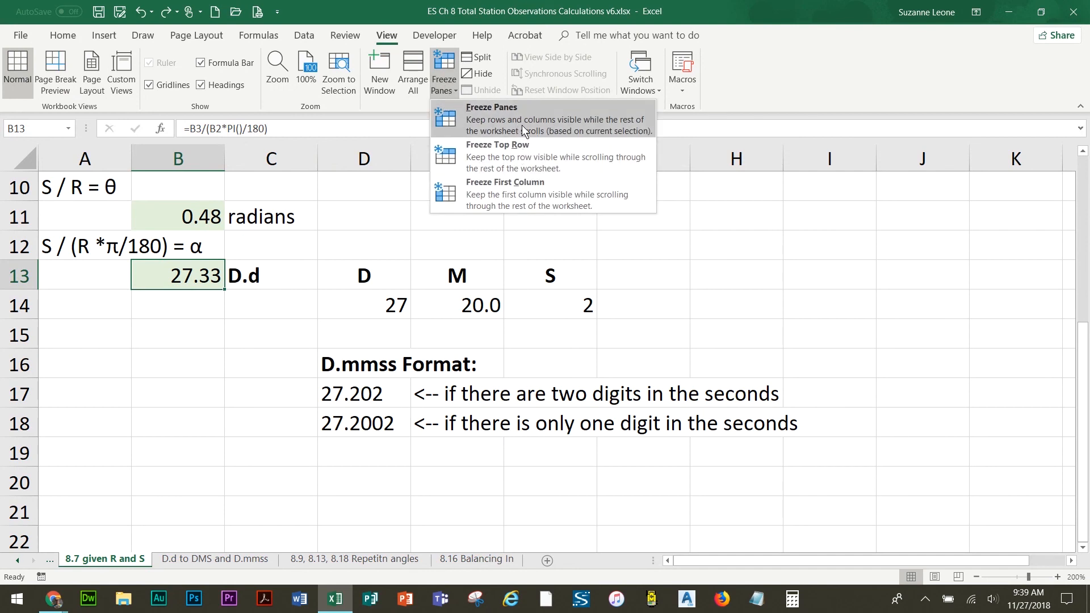
{"action": "left_click", "coordinate": [447, 60]}
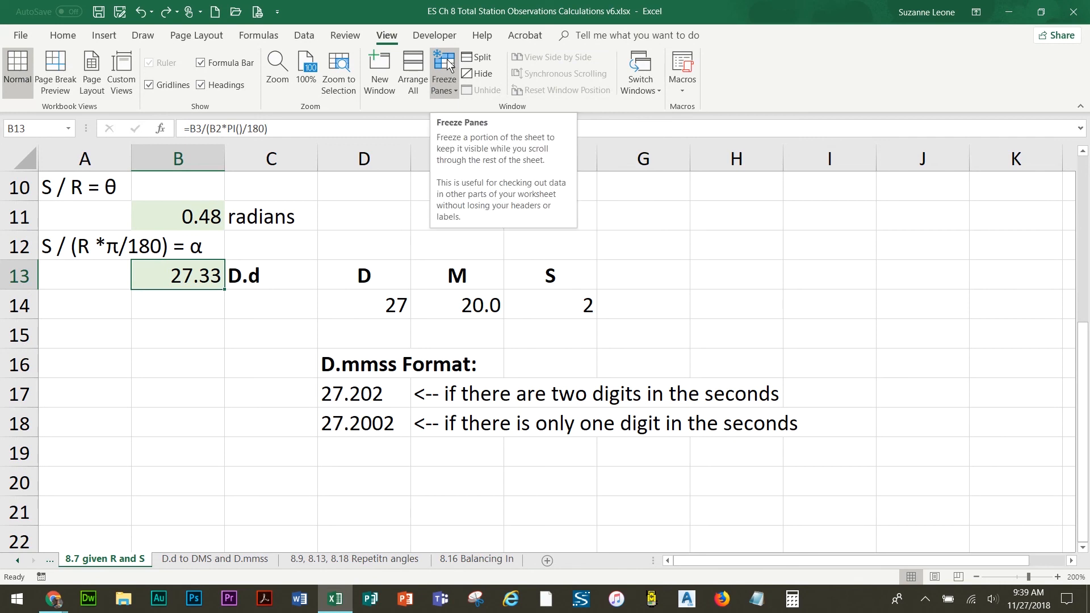
{"action": "left_click", "coordinate": [435, 37]}
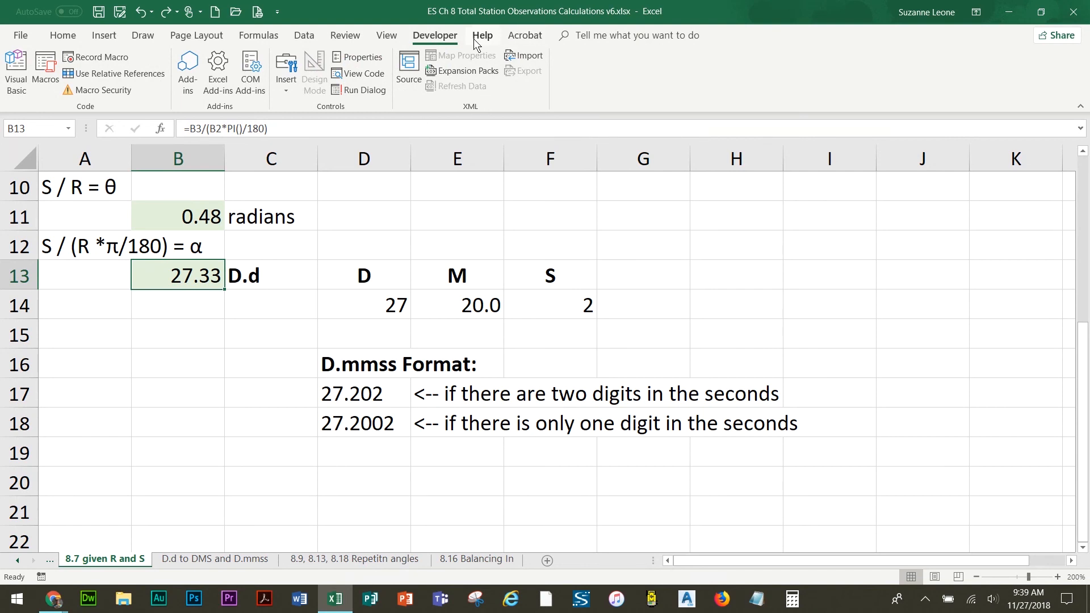
{"action": "left_click", "coordinate": [63, 35]}
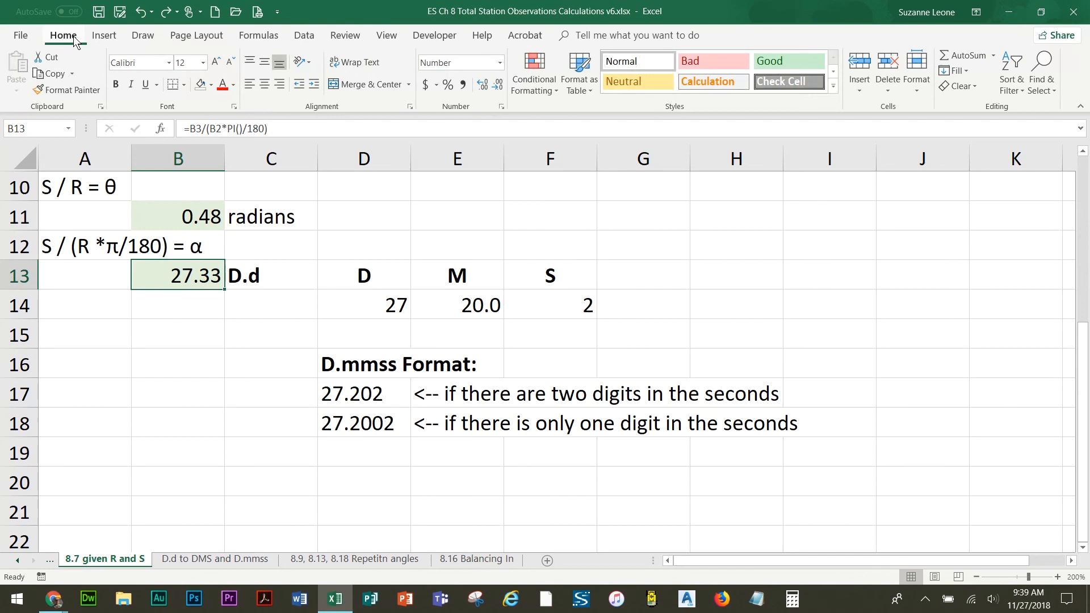